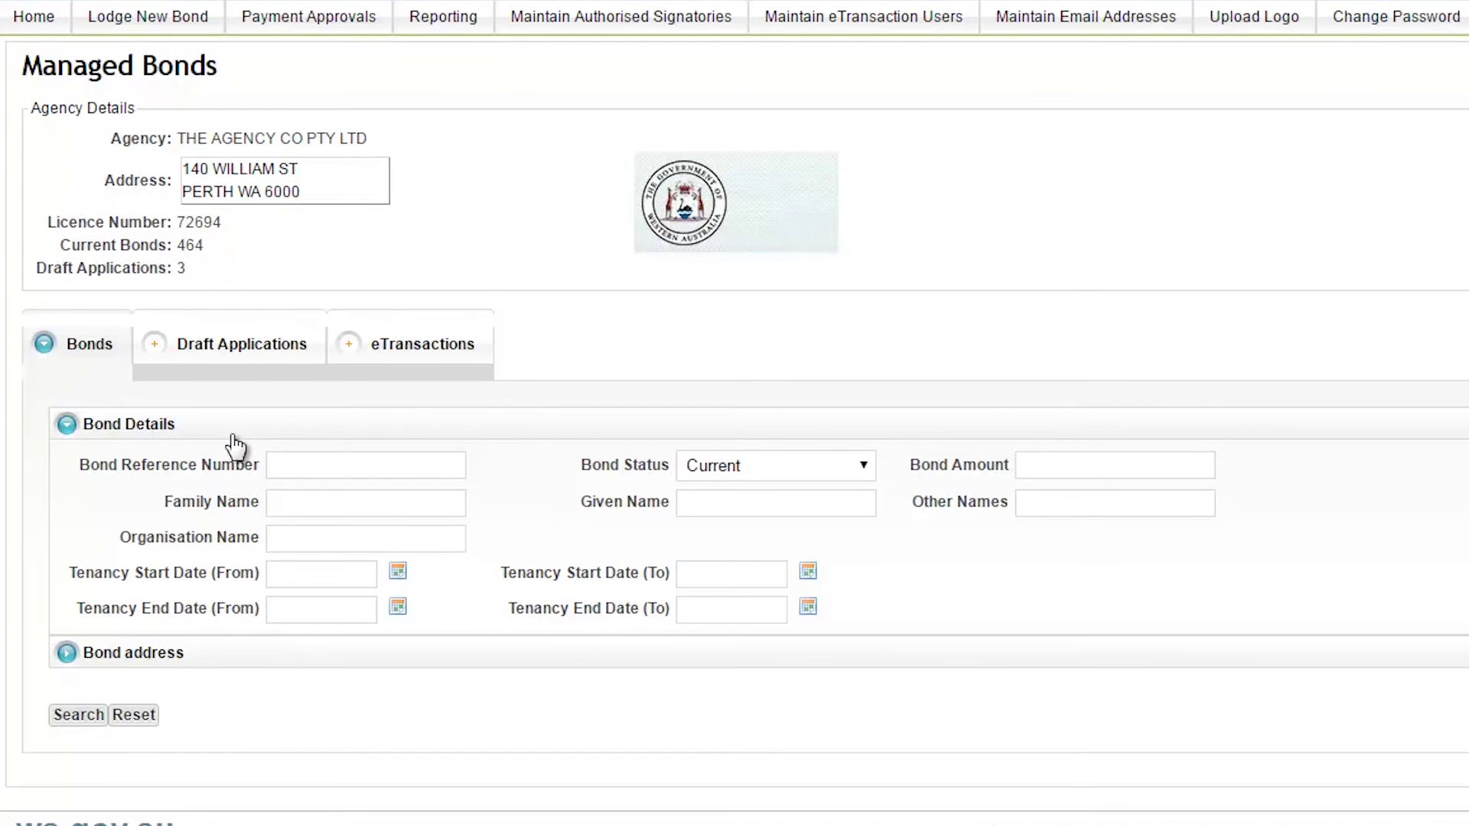
left_click(276, 463)
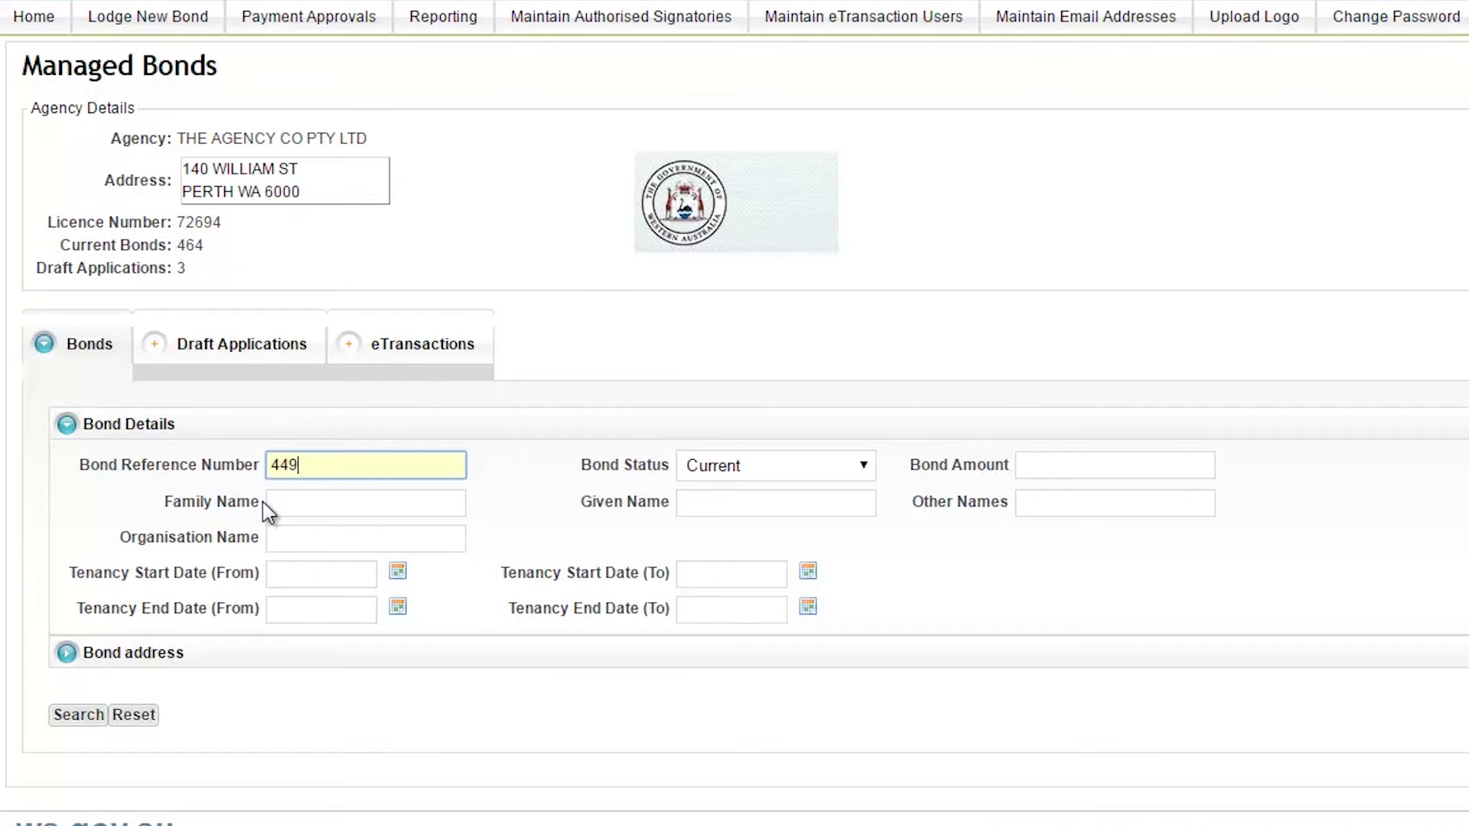
left_click(84, 719)
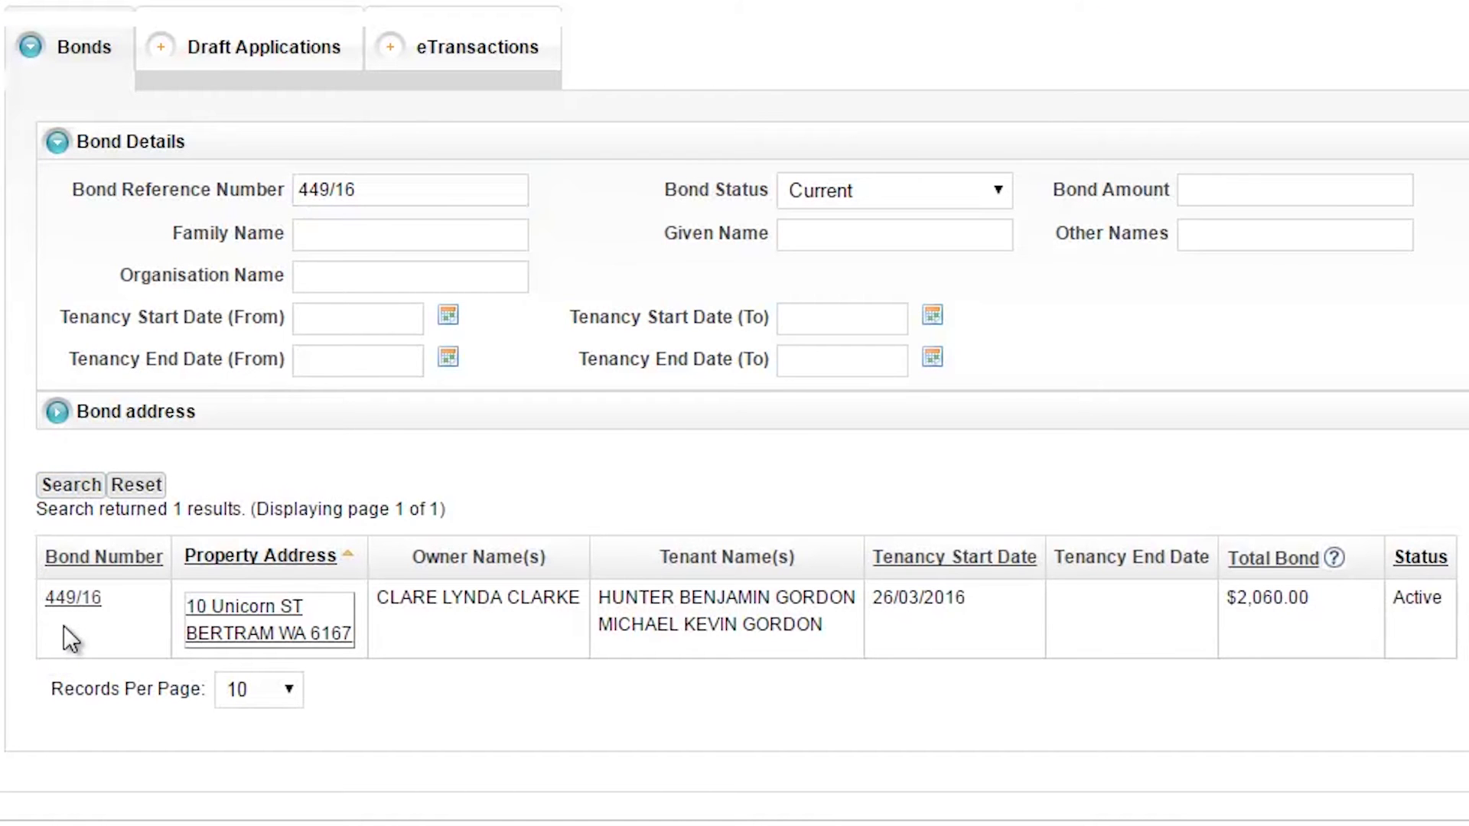
left_click(253, 648)
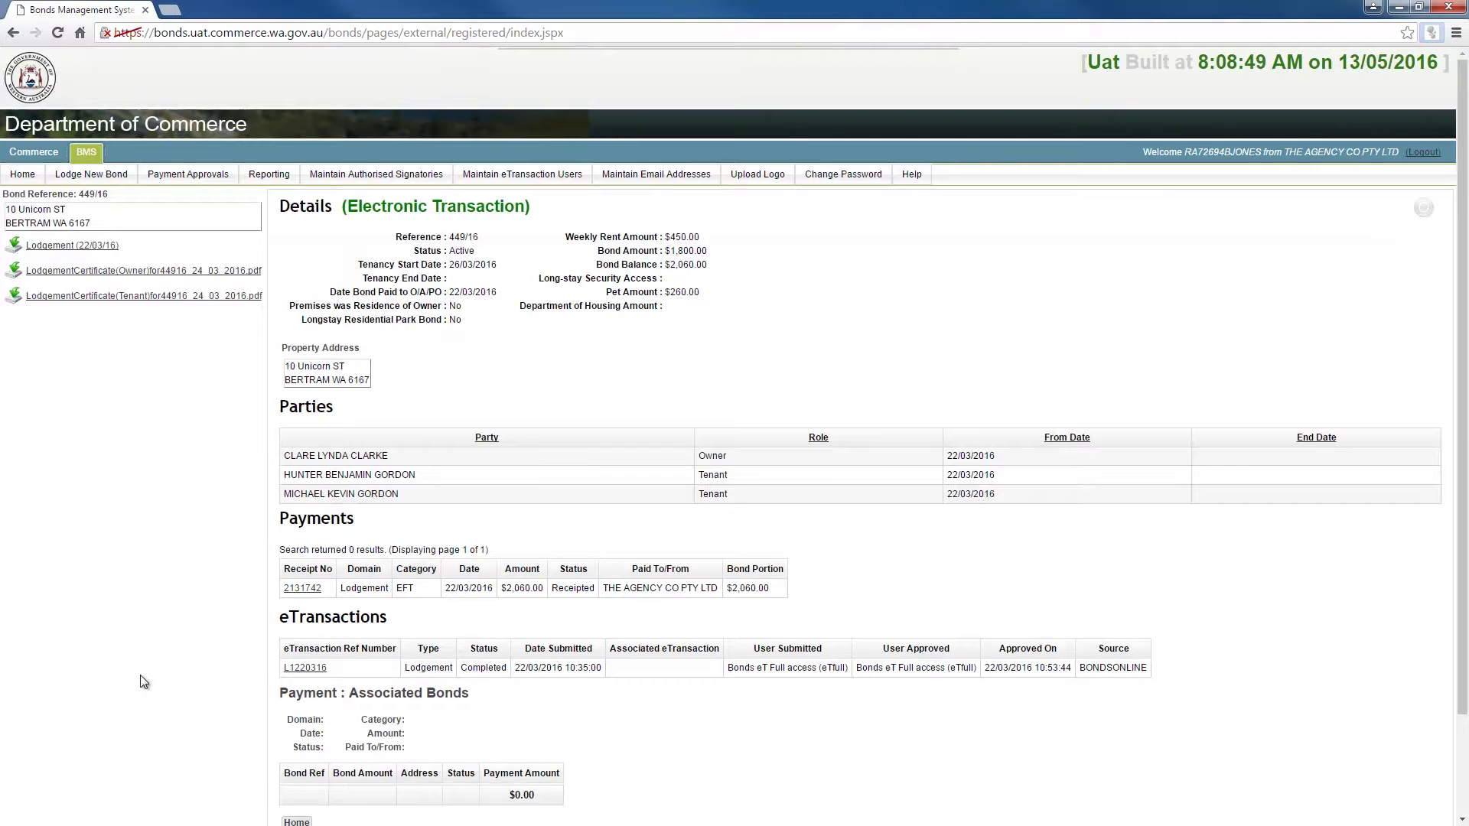
scroll(149, 678, "down", 3)
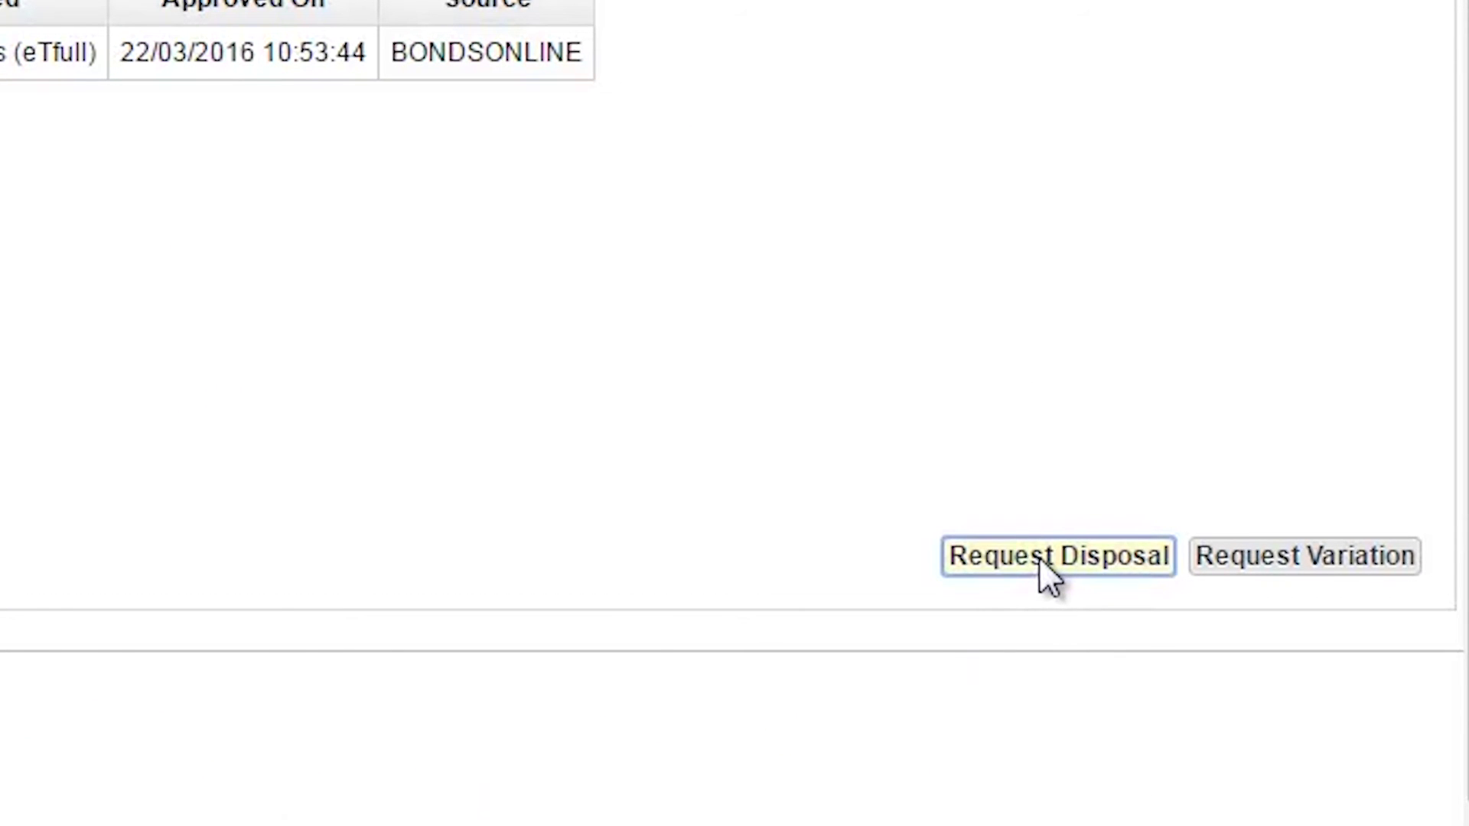
left_click(1039, 557)
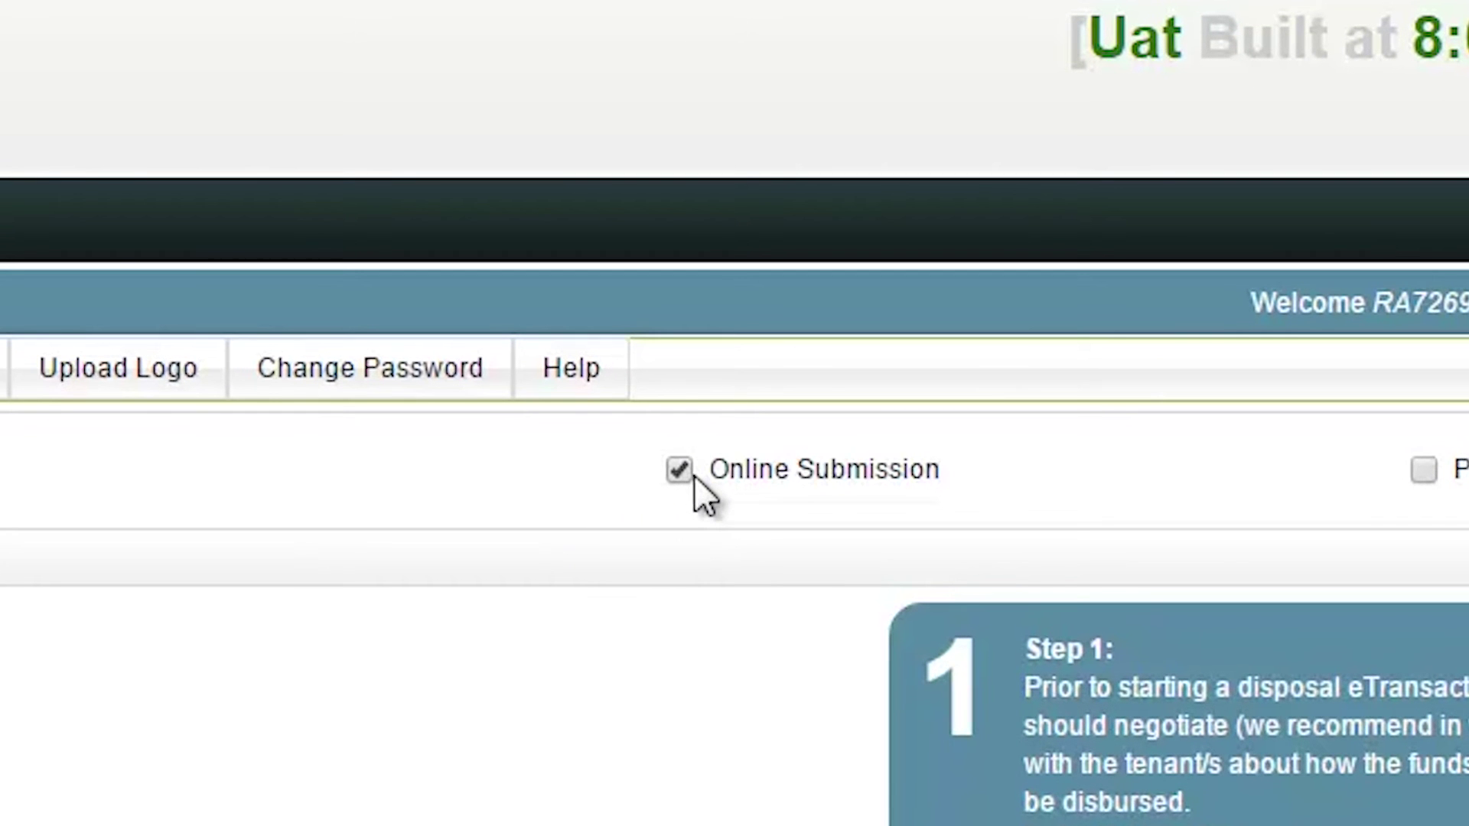
left_click(681, 469)
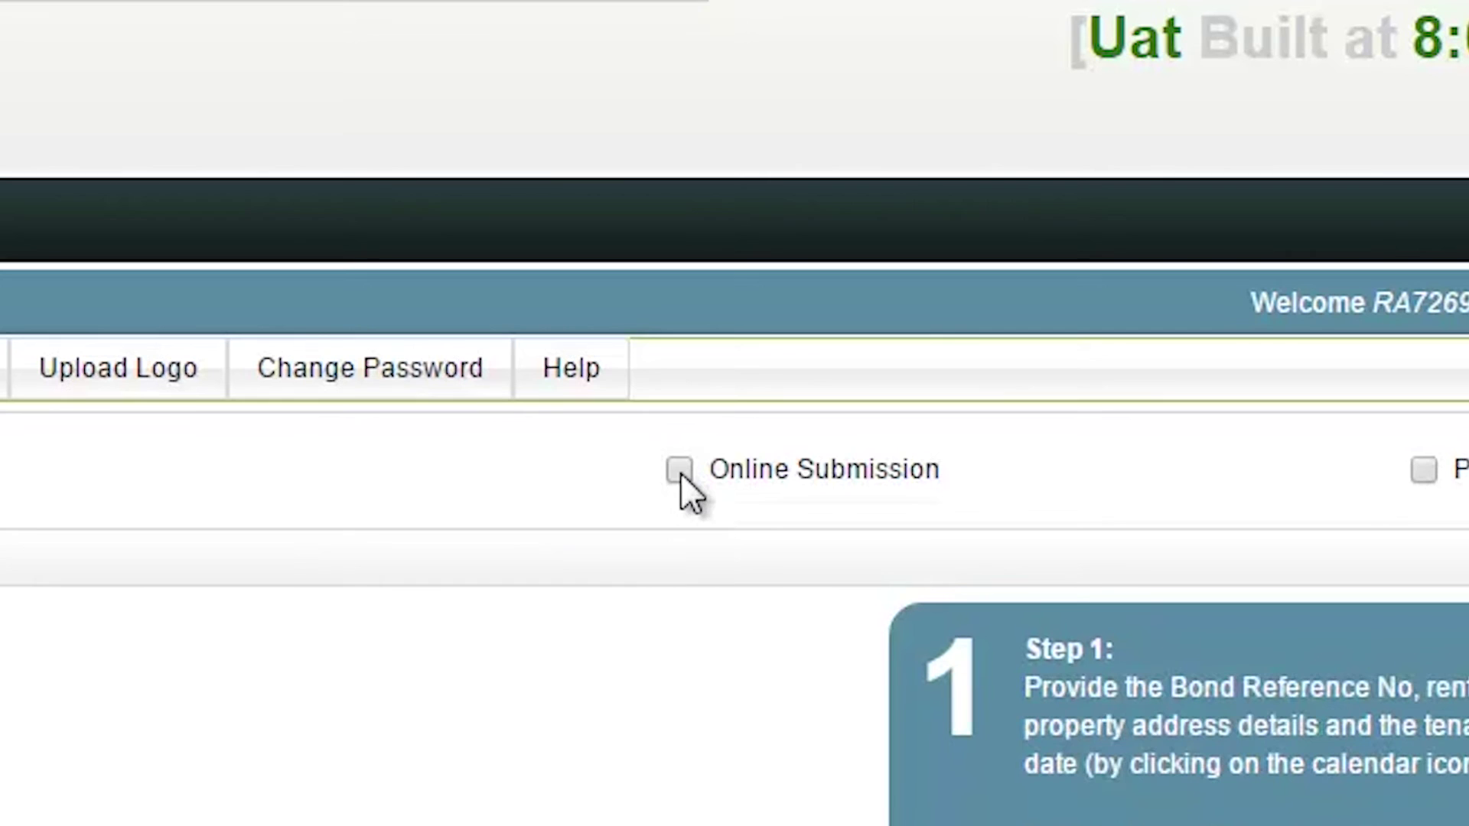
left_click(680, 469)
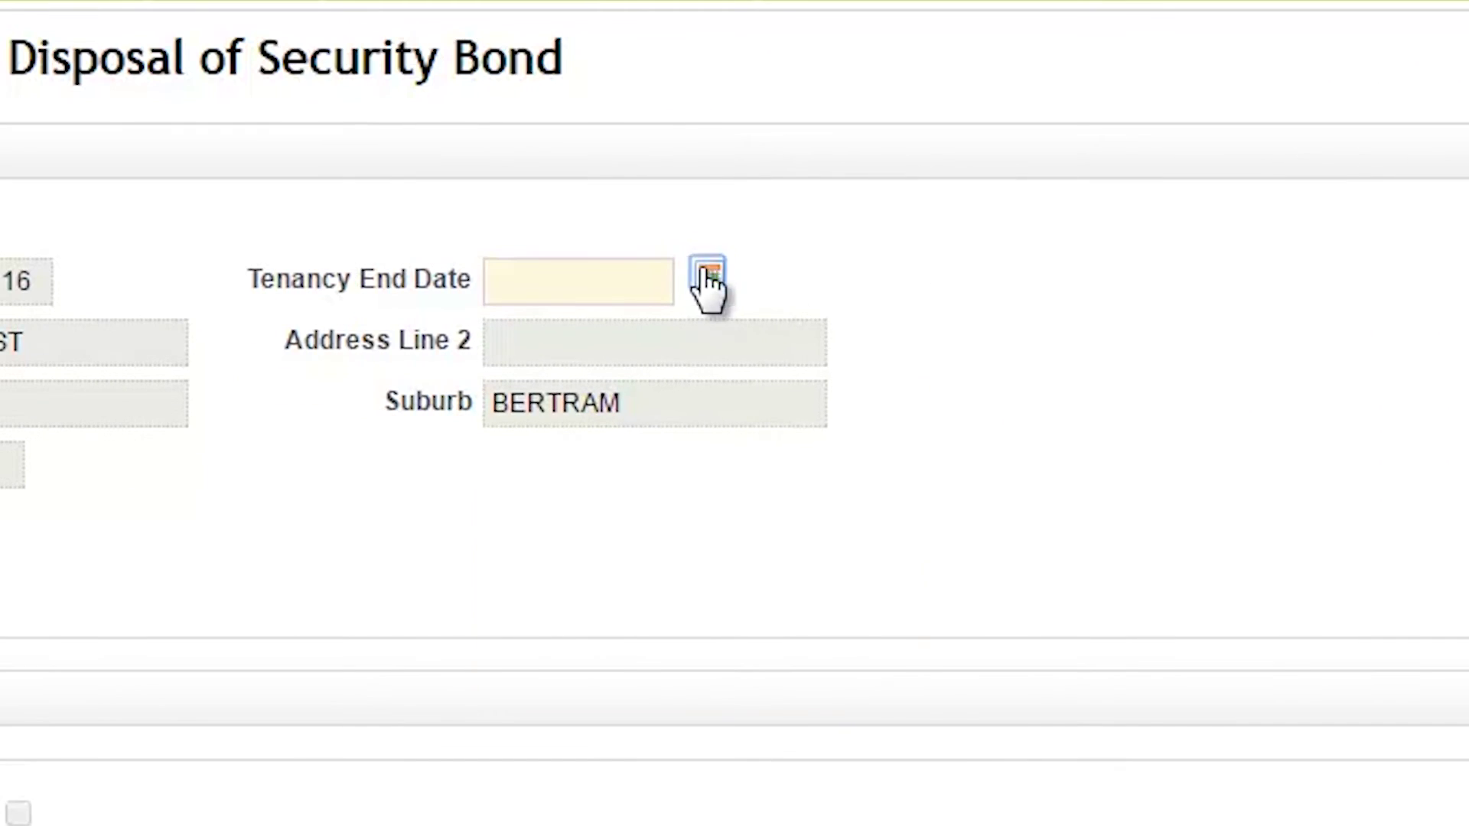
- Set tenancy end date 01/05/2016, enter Tenant 1's mobile and pasted e-mail, and amount $900
left_click(701, 286)
left_click(513, 466)
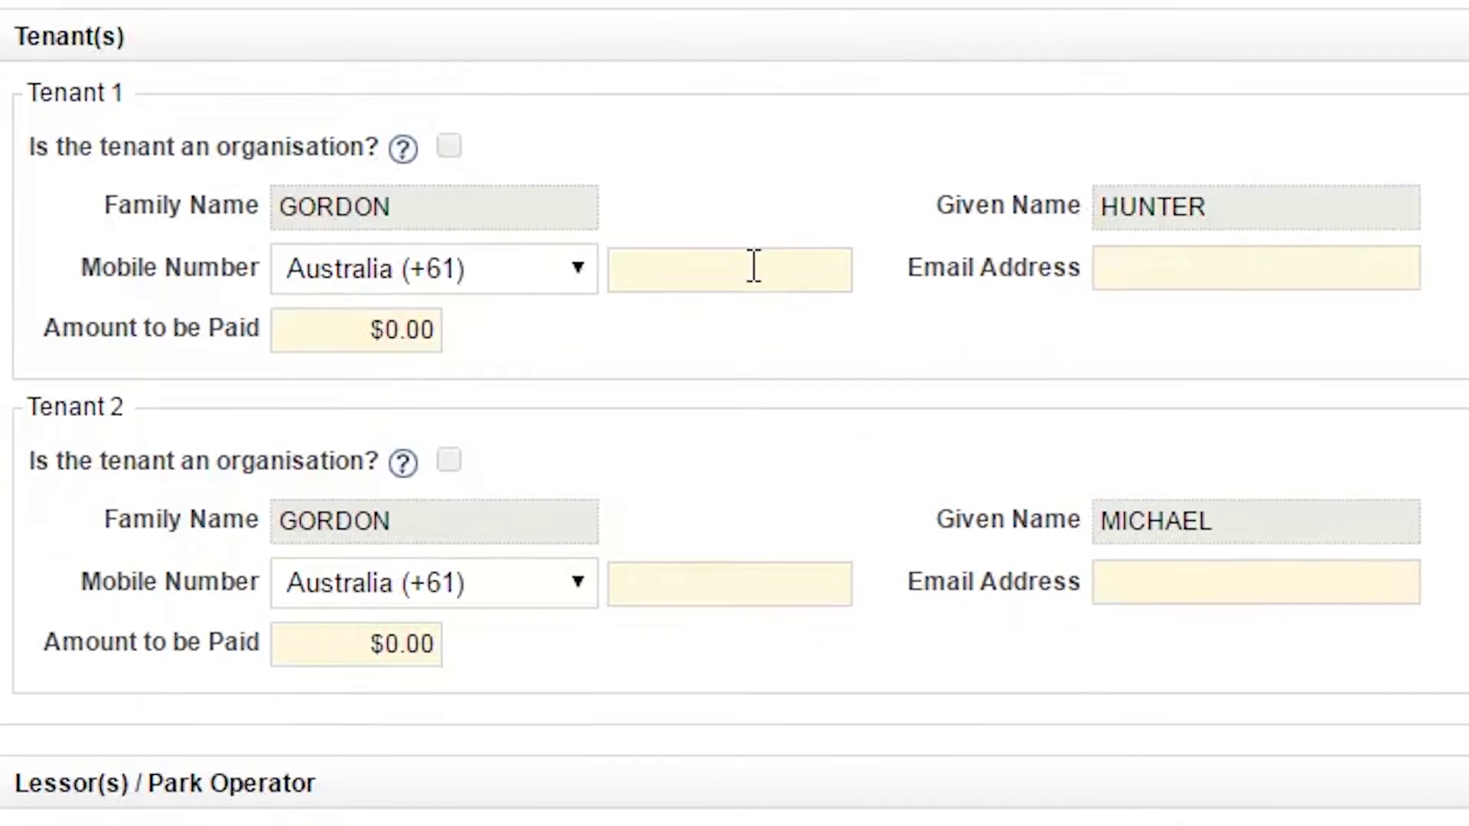
left_click(753, 267)
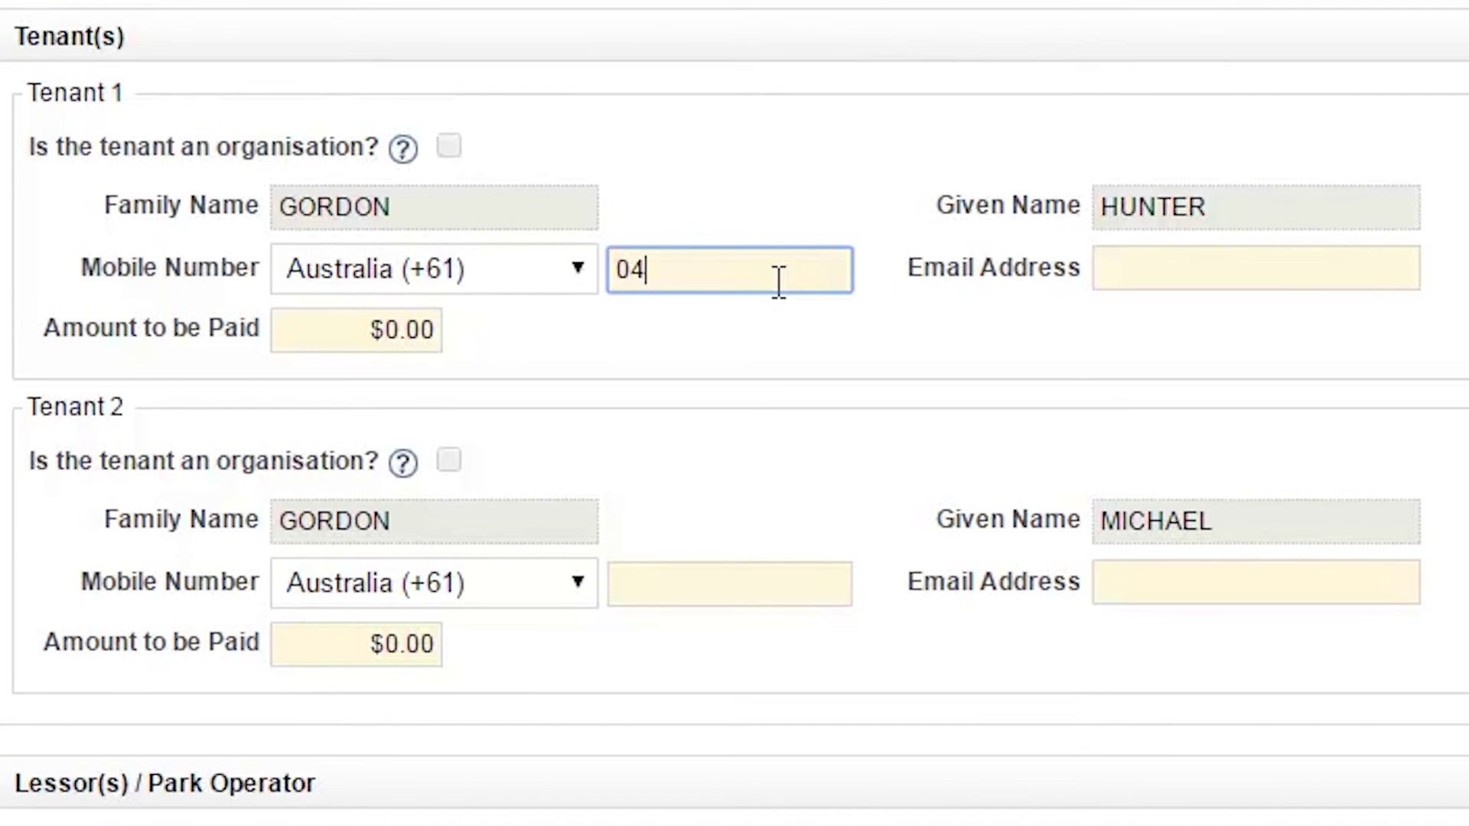
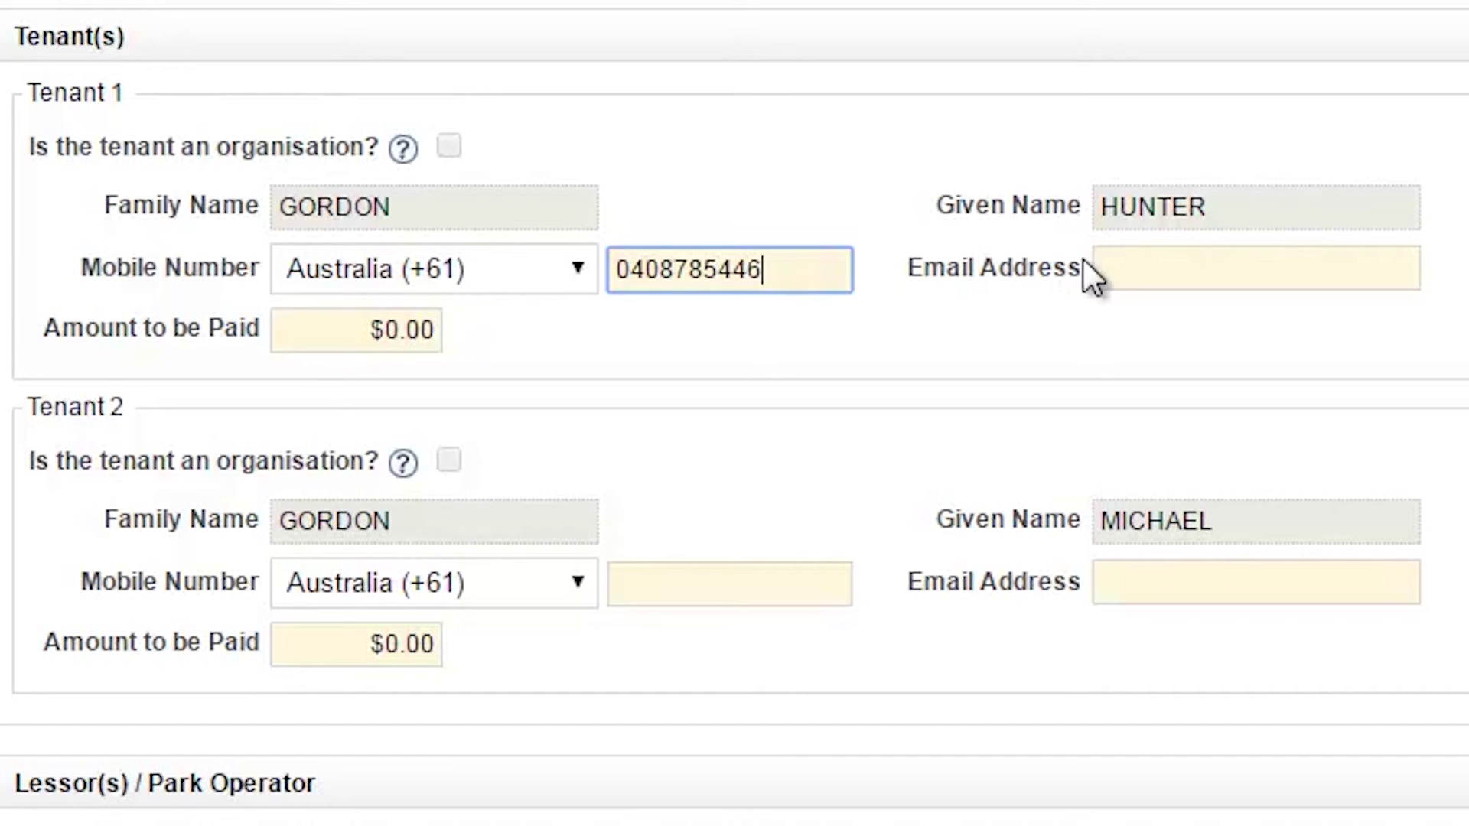
left_click(1104, 267)
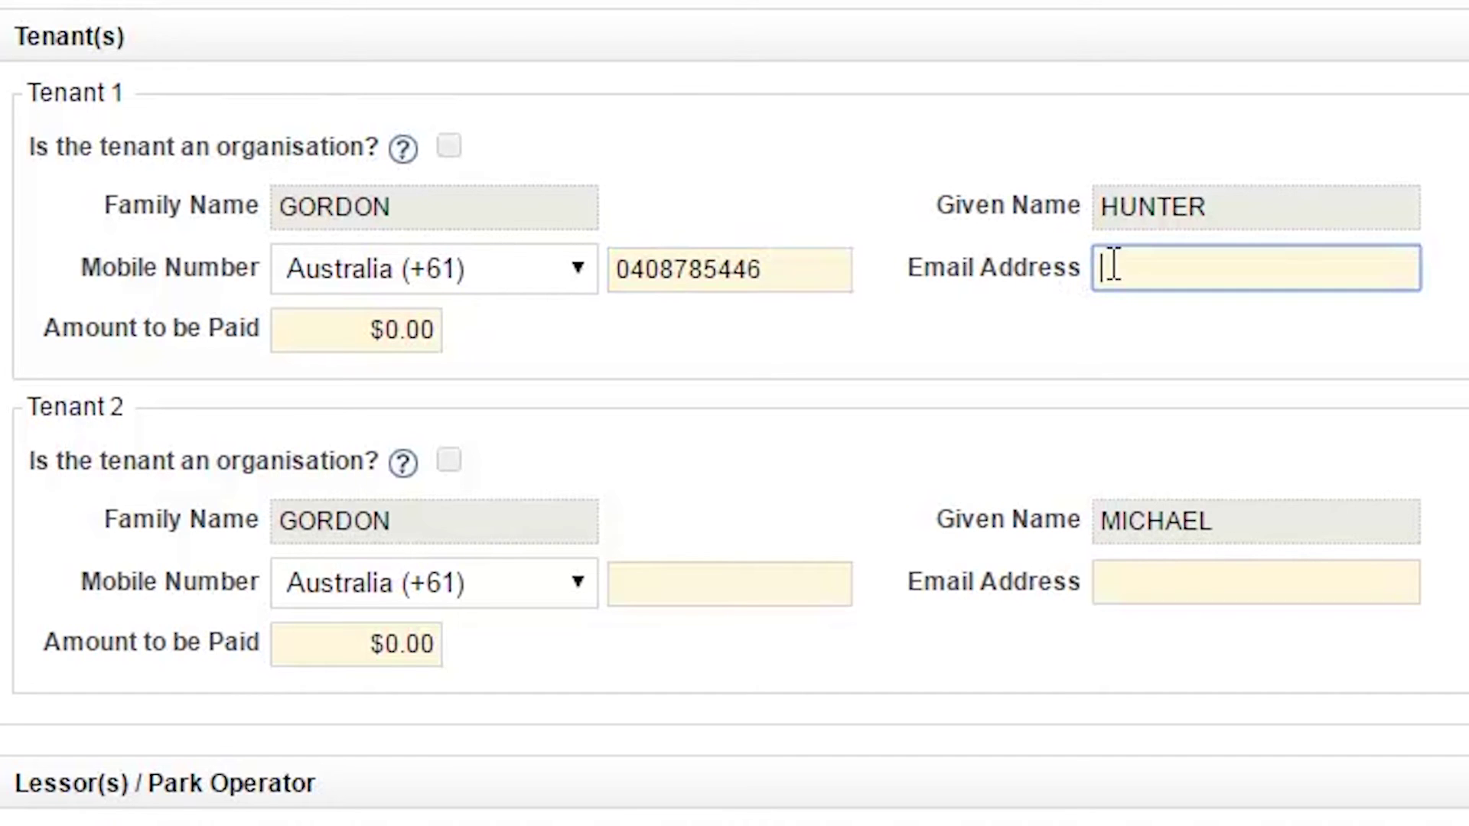
key("ctrl+v")
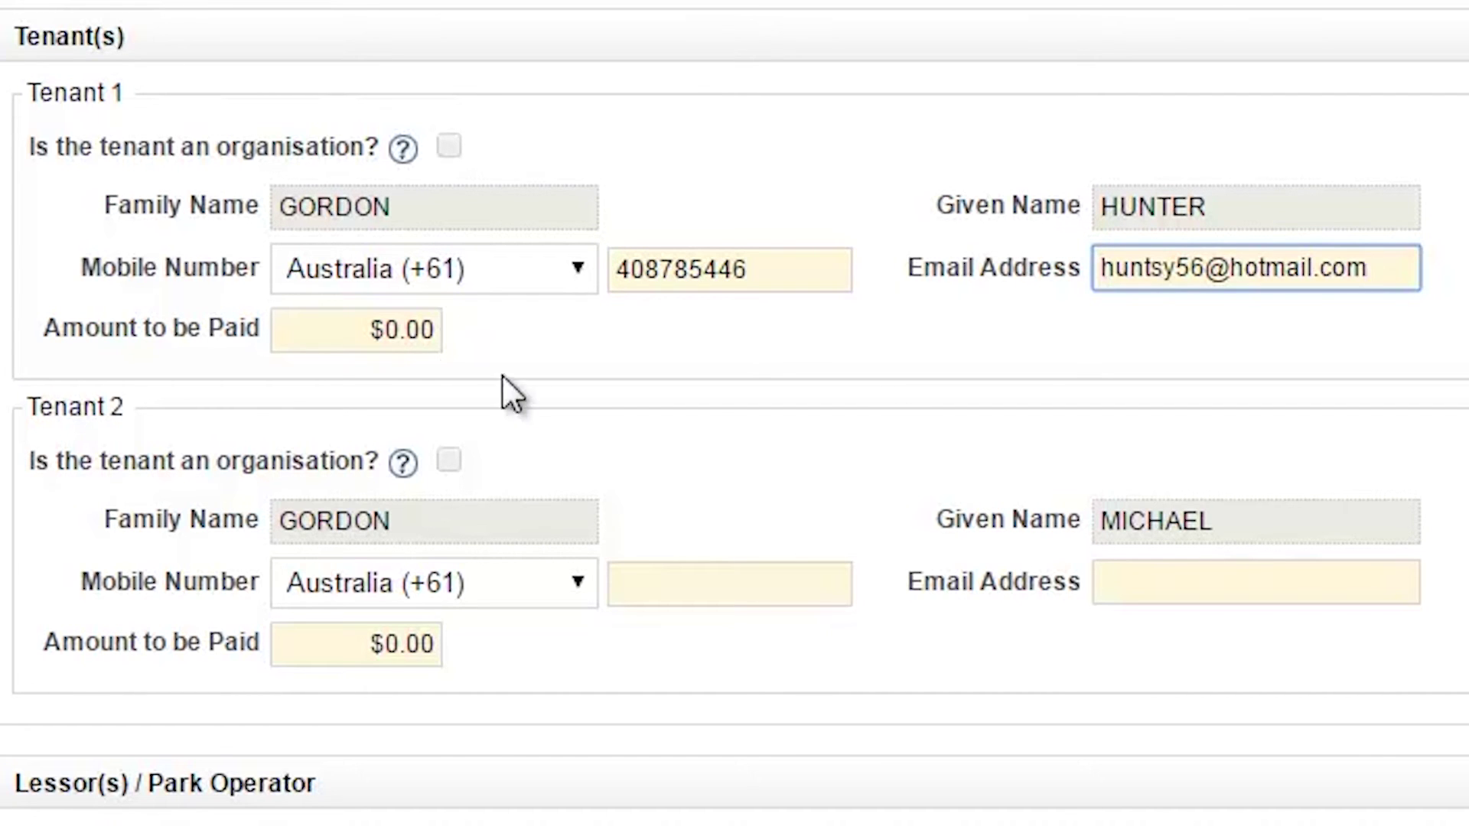
left_click(403, 334)
type("900")
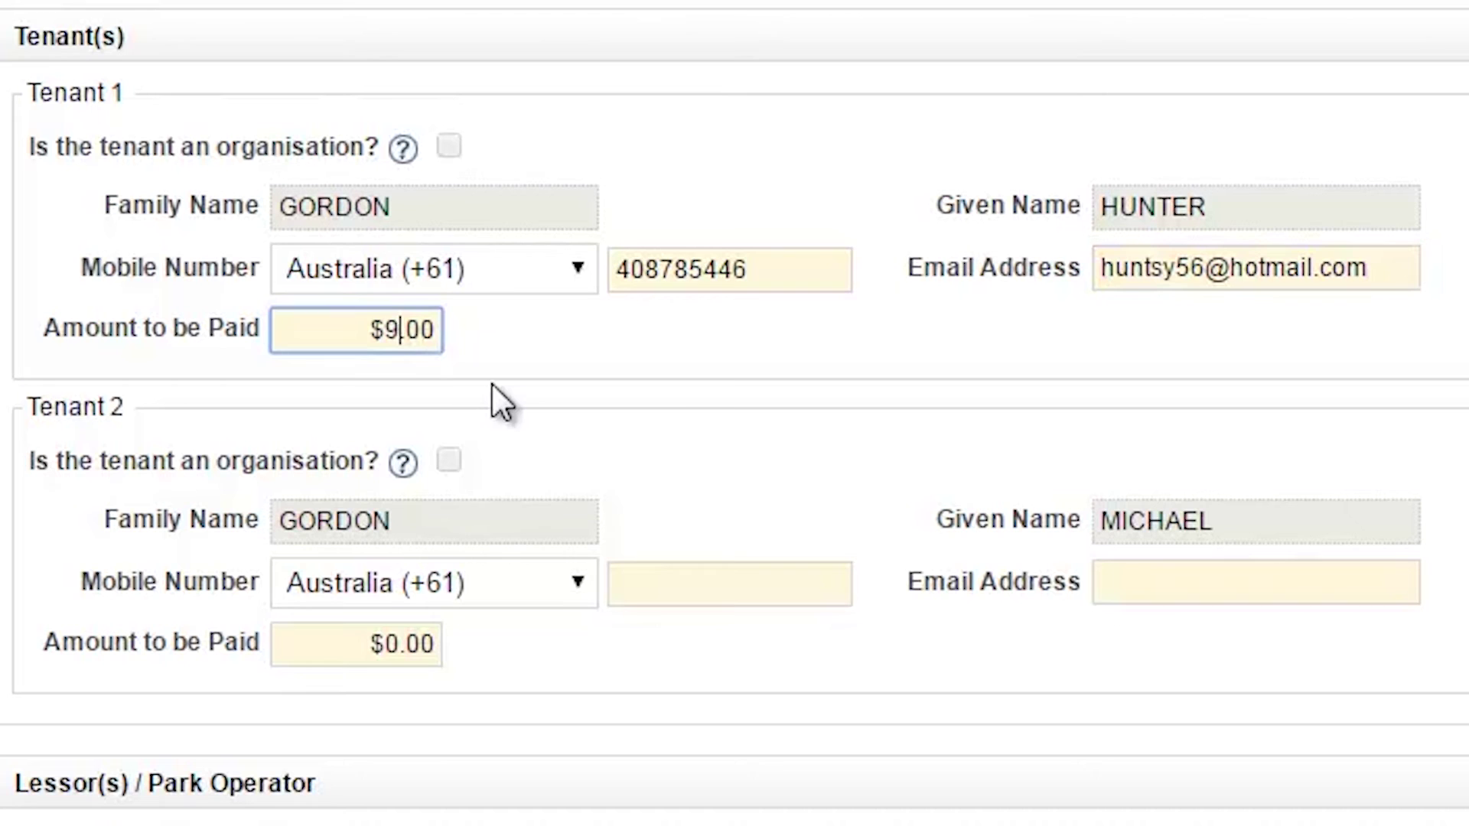
- Enter Tenant 2's mobile number and e-mail address
left_click(688, 598)
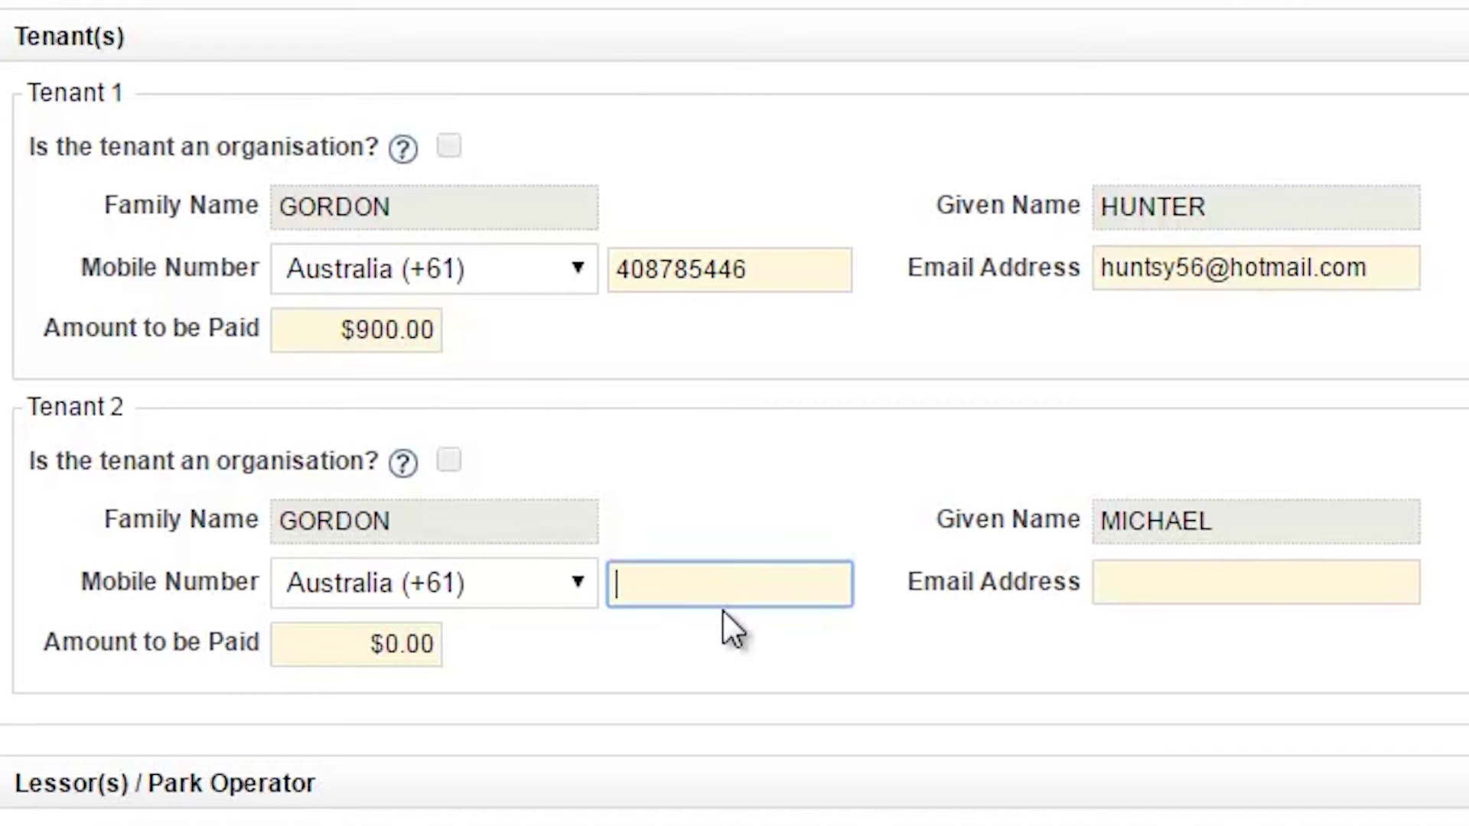
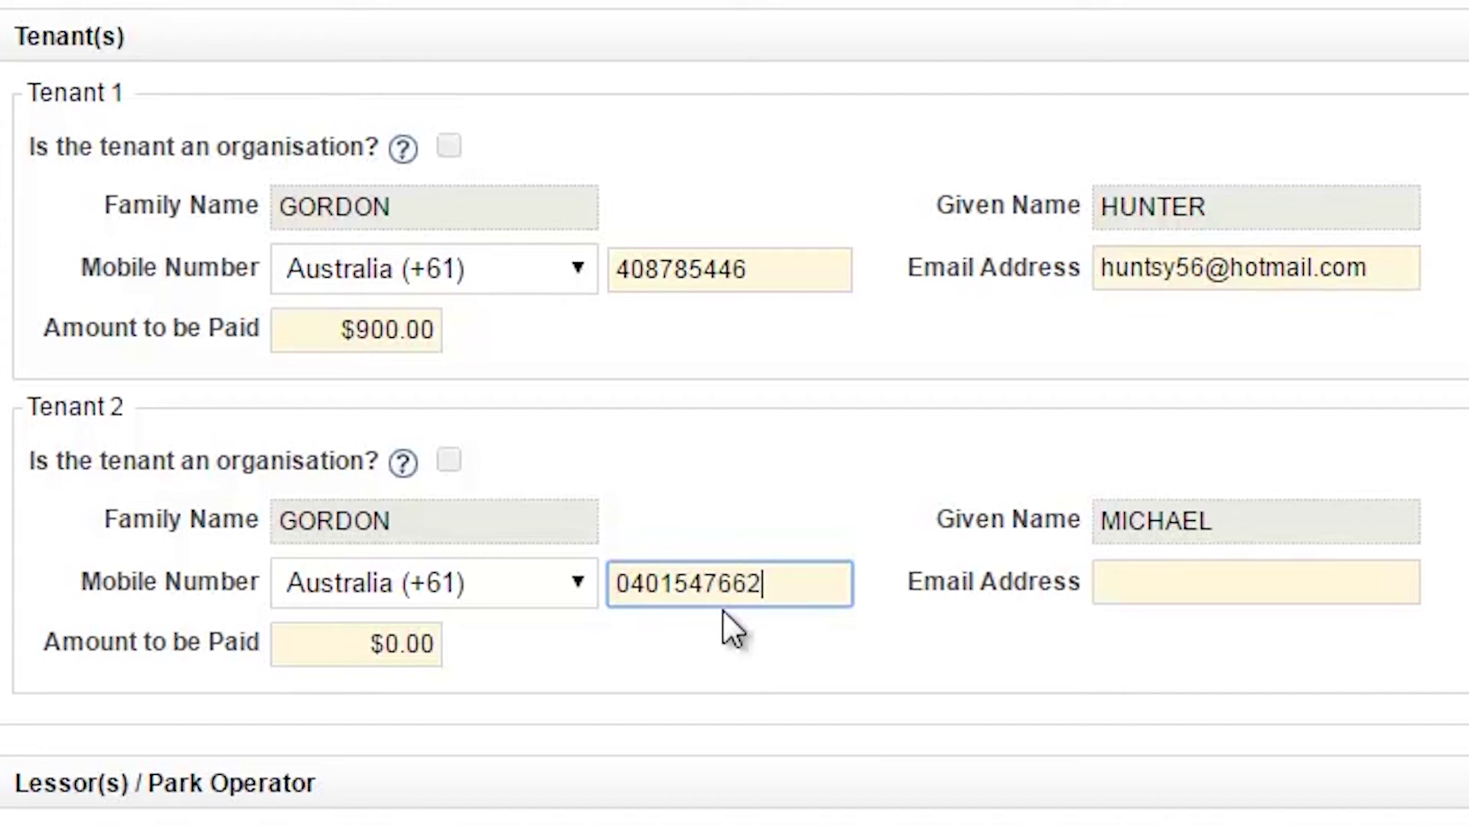
left_click(1110, 581)
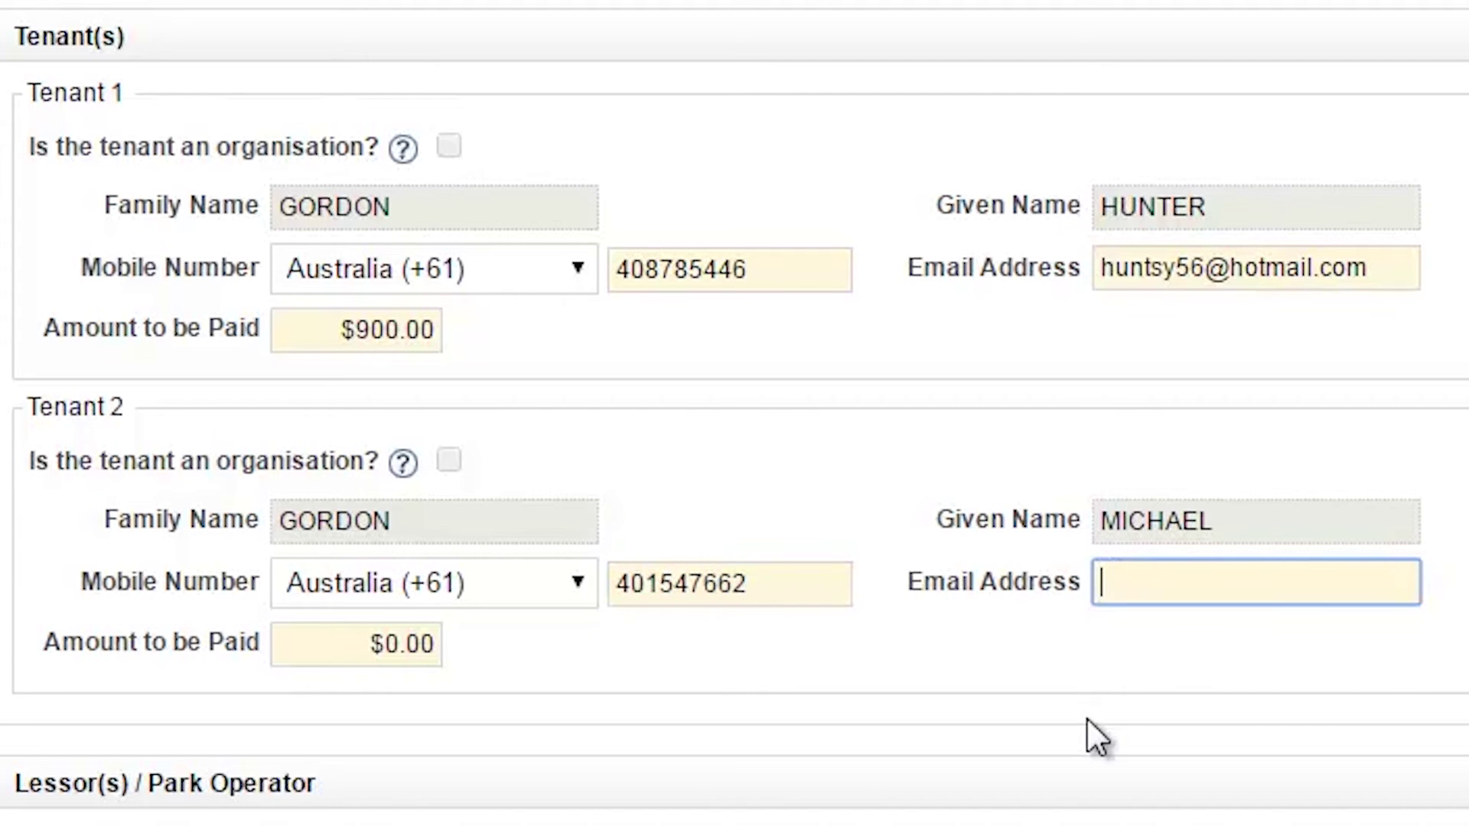
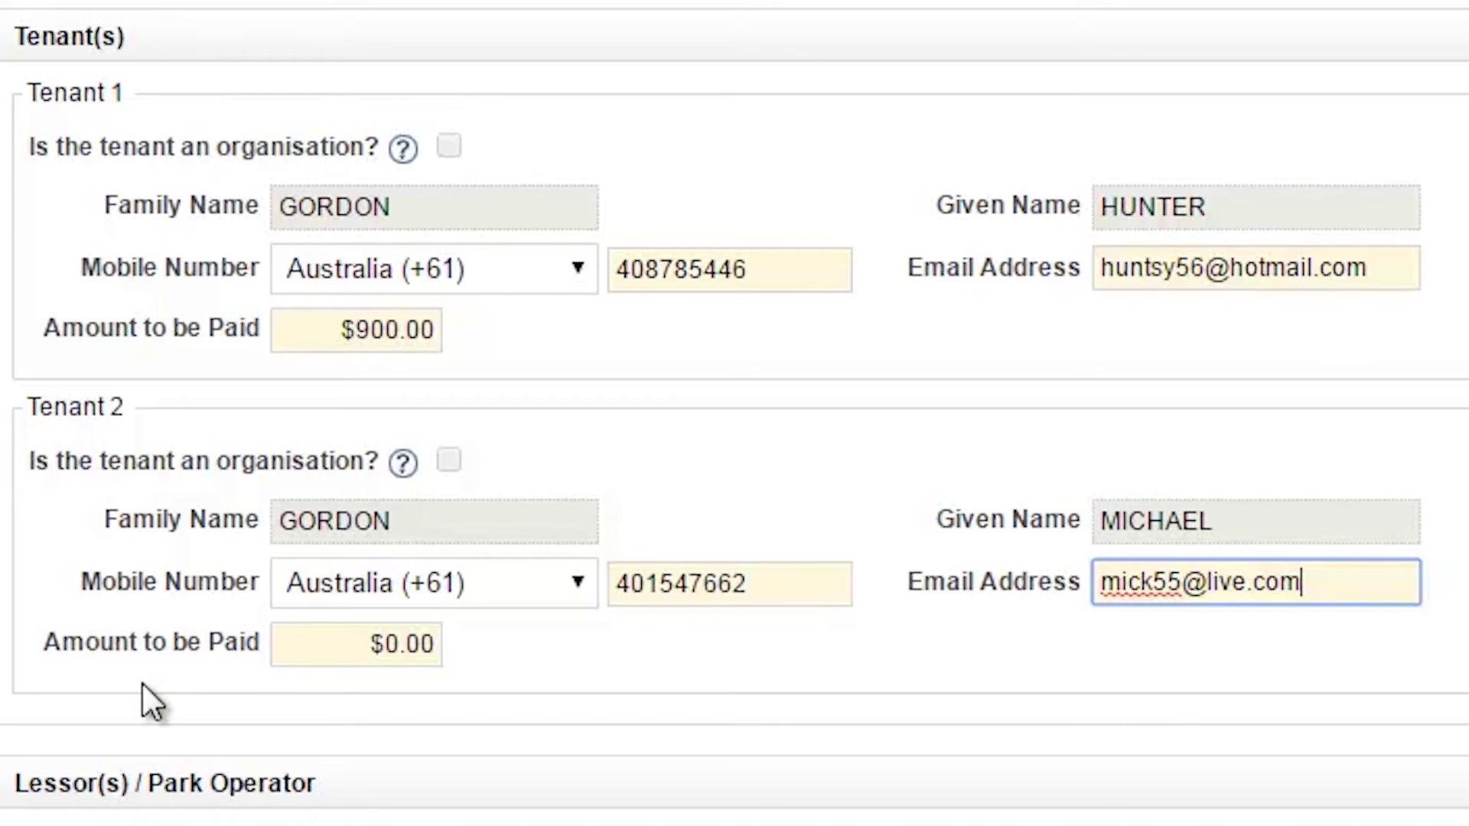
- Set Tenant 2's Amount to be Paid to $900
left_click(397, 645)
key("BackSpace")
type("900")
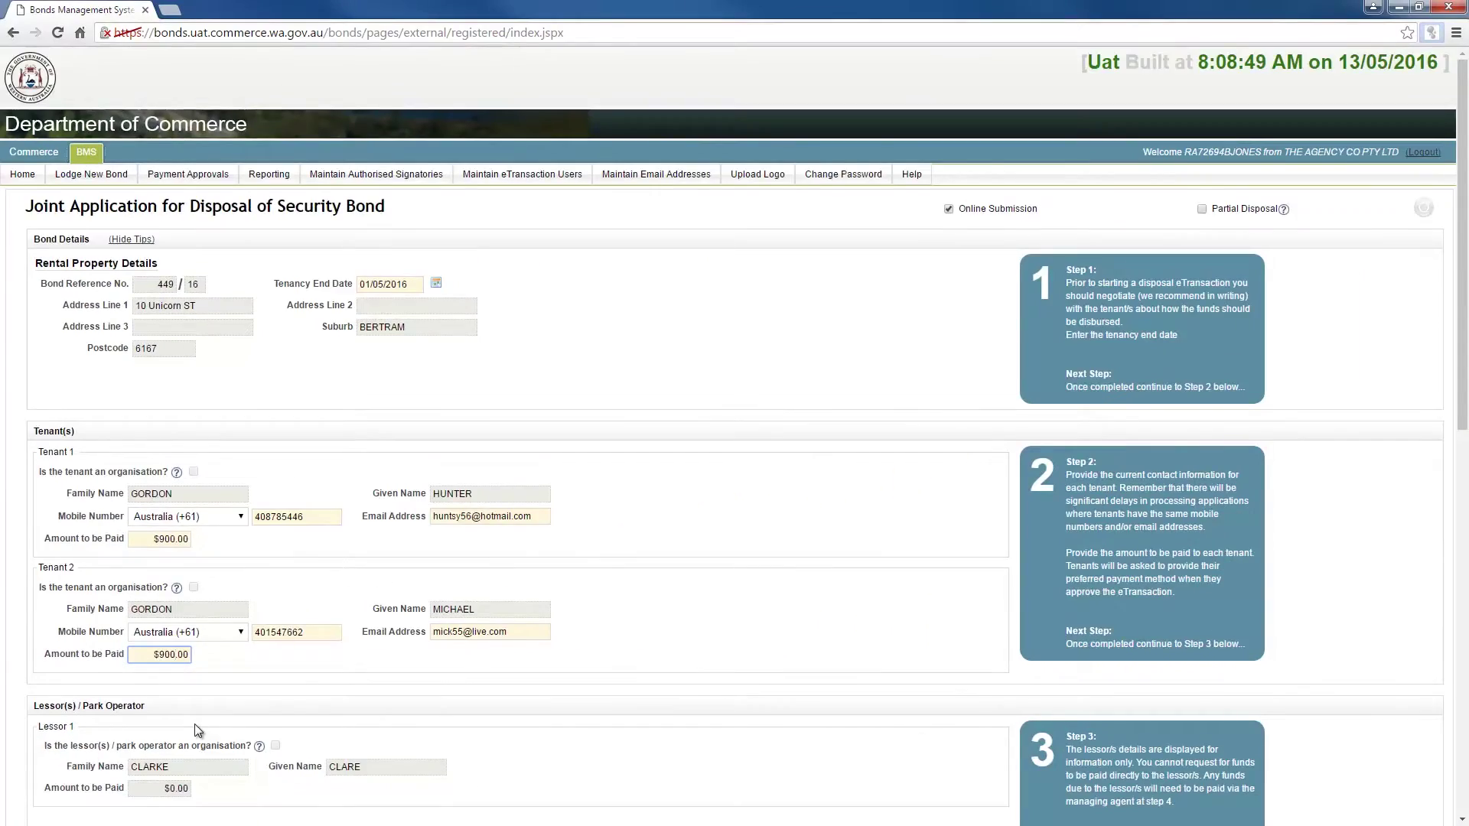
- Replace the agency's zero amount with $260 in the Agency section
scroll(194, 724, "down", 7)
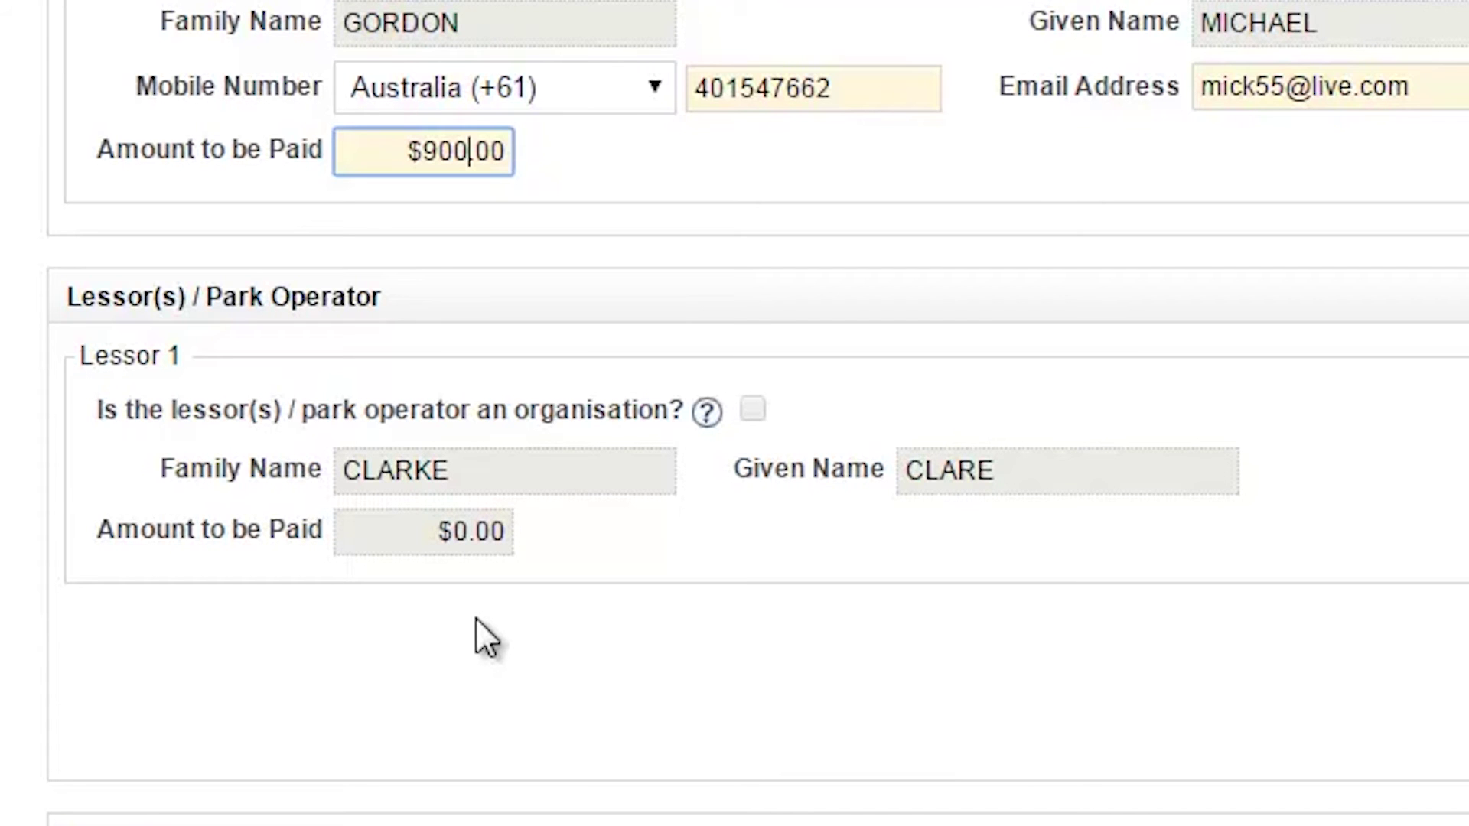
scroll(479, 536, "down", 5)
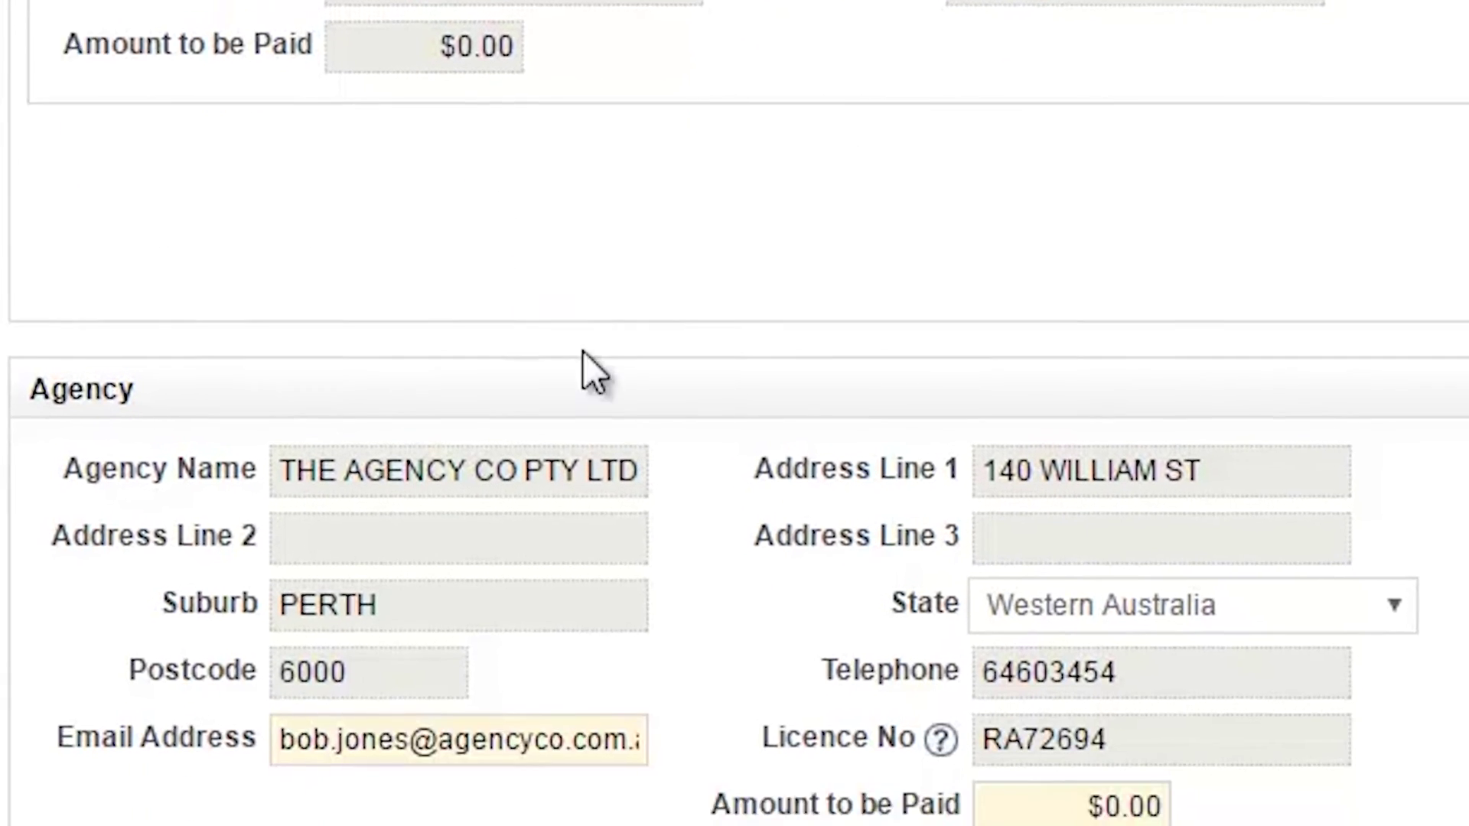
left_click_drag(1124, 687, 1142, 687)
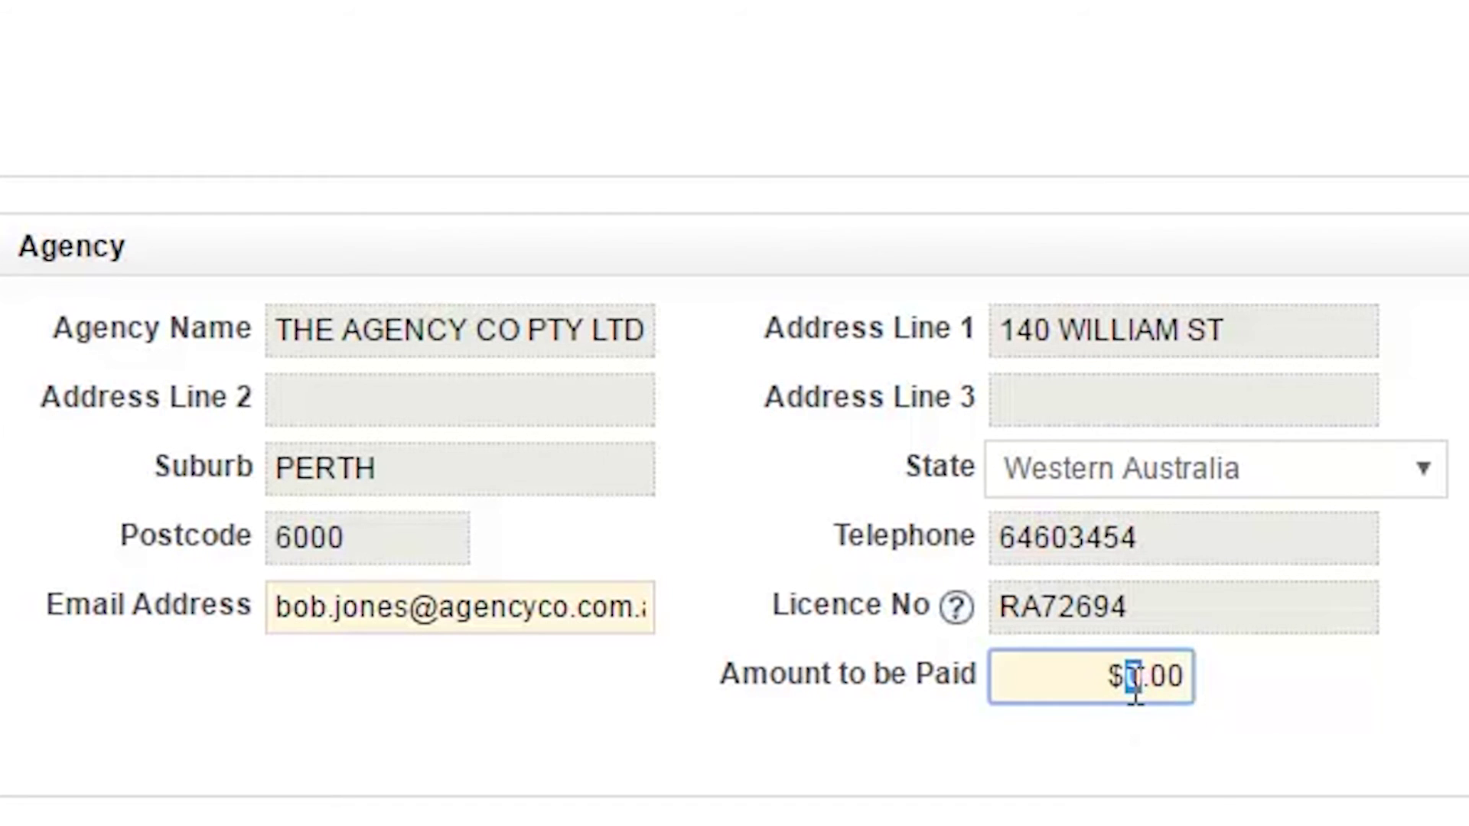
type("260")
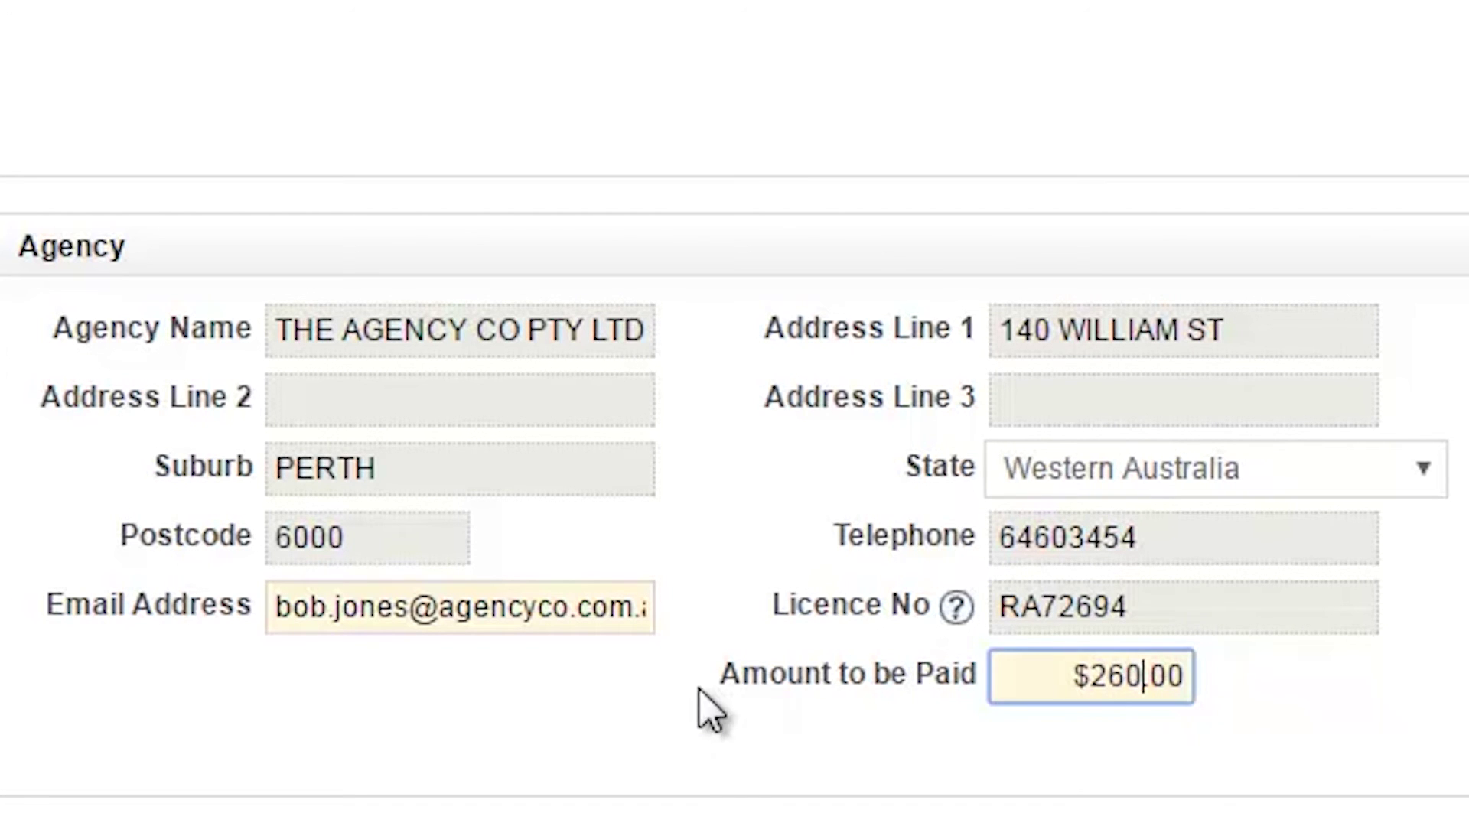
- Select the agency's bank account from the Select Bank Account dropdown for its payment
left_click(1117, 778)
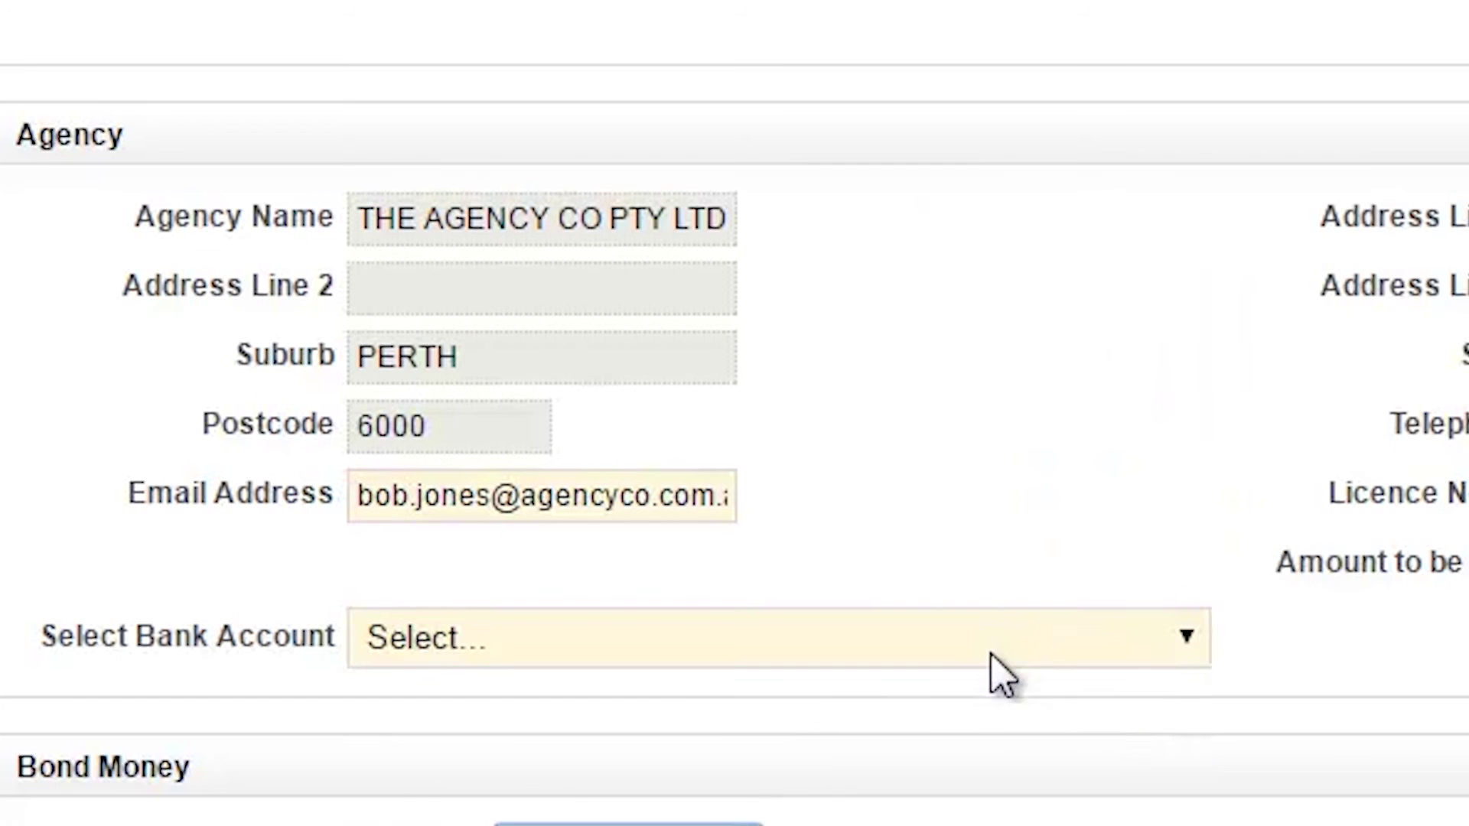
left_click(990, 650)
left_click(966, 731)
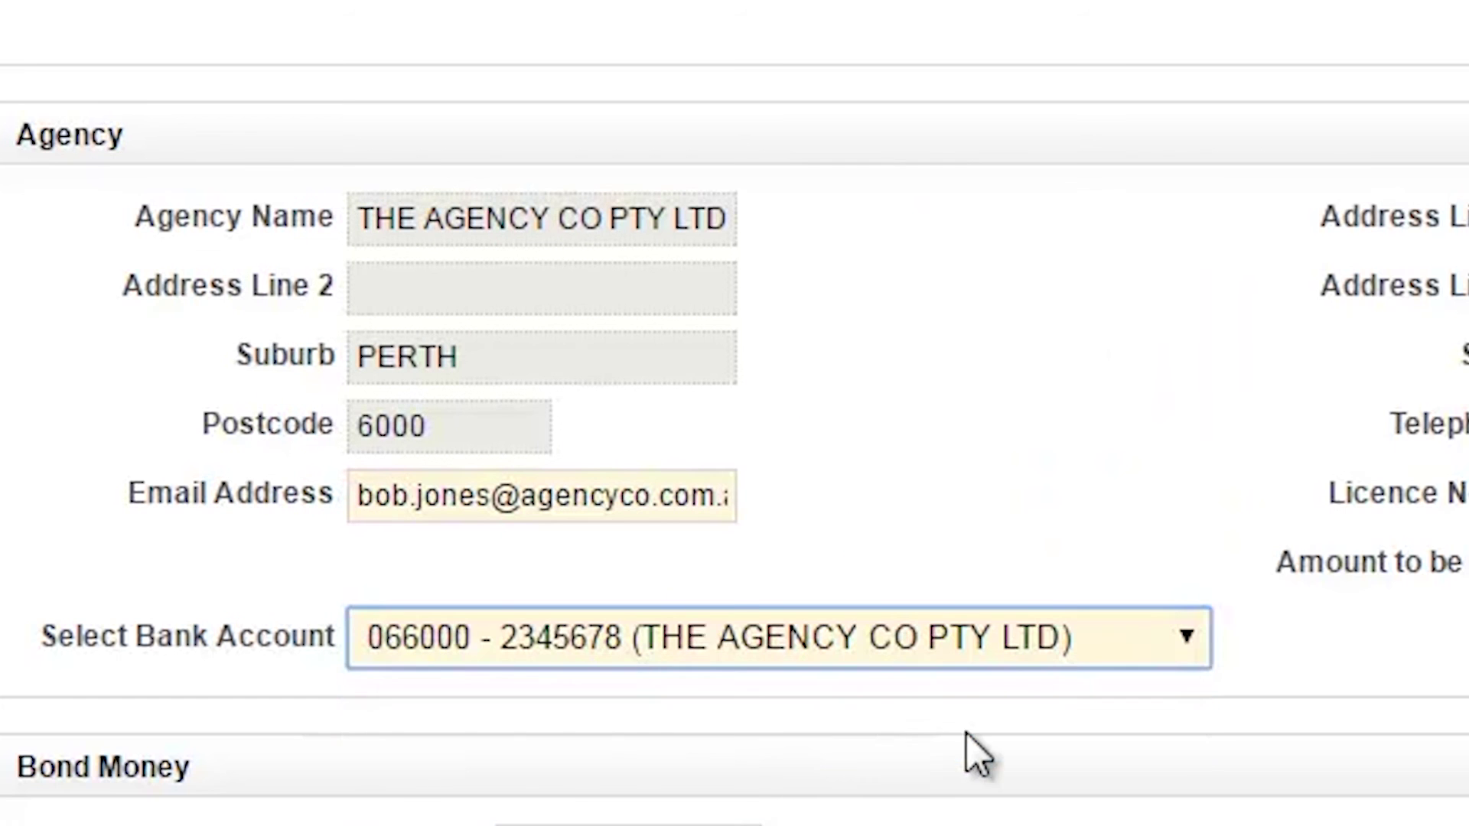
left_click(484, 501)
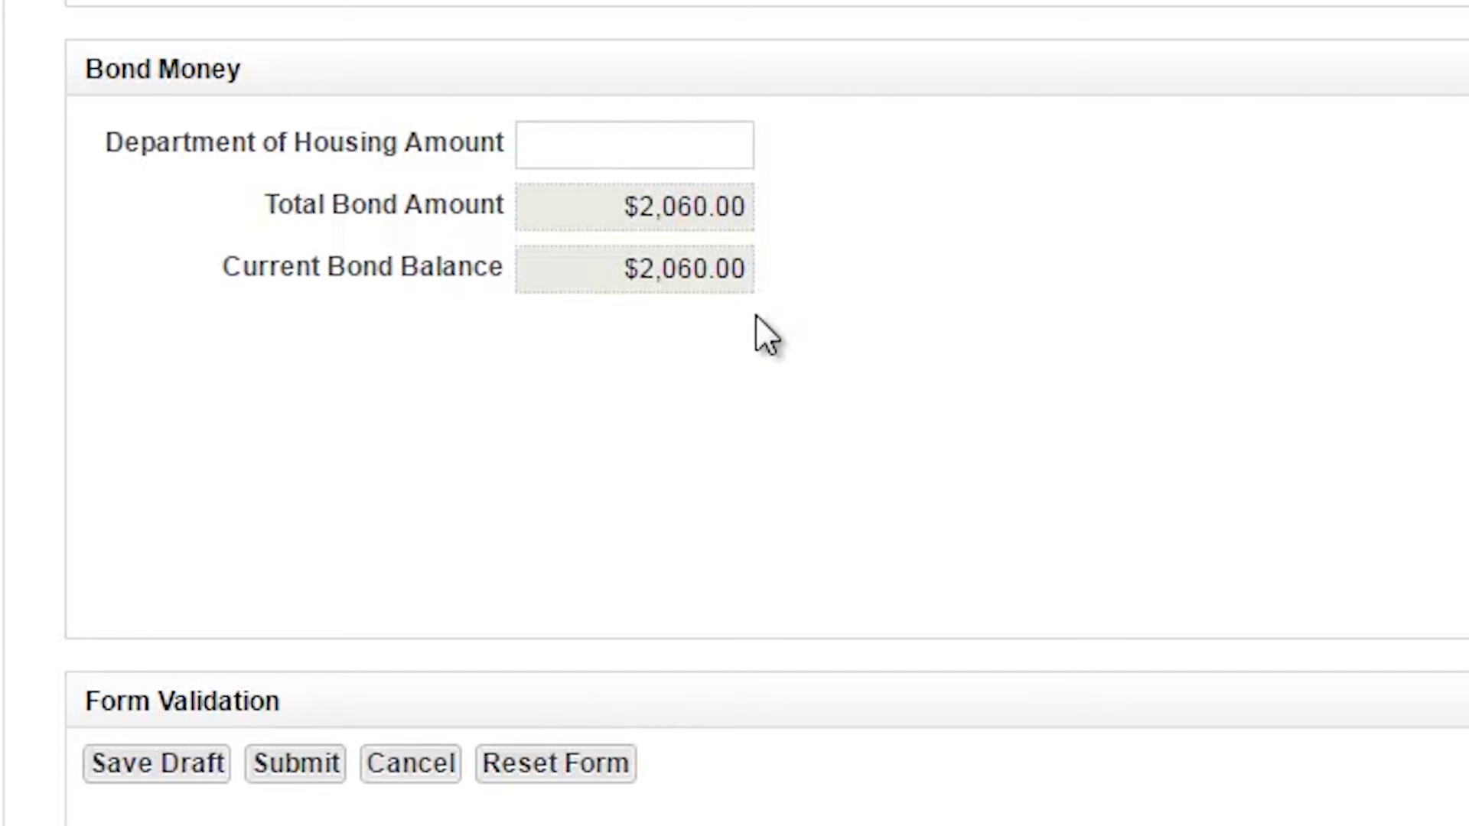
left_click(303, 759)
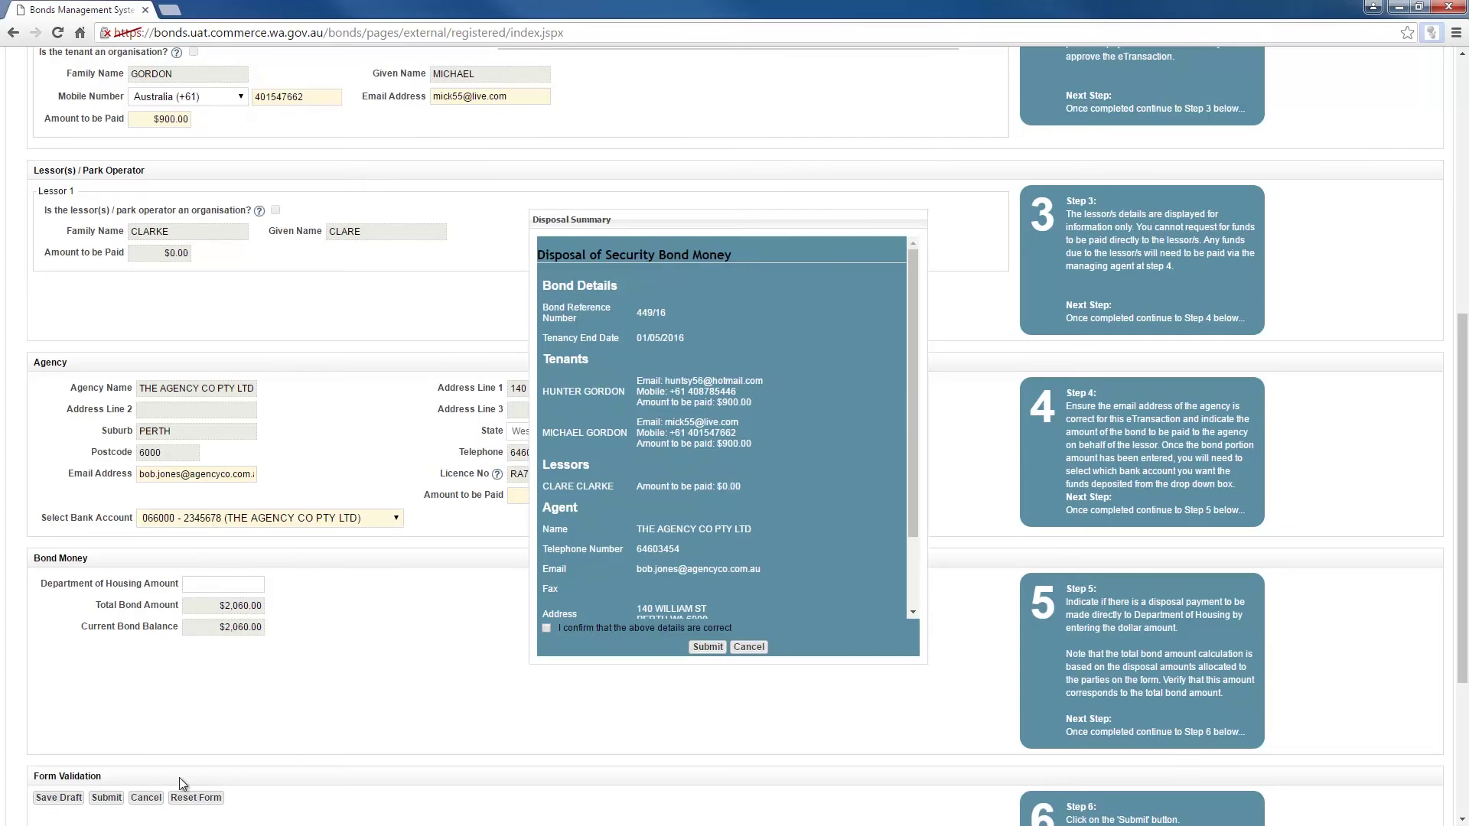
left_click_drag(910, 462, 914, 543)
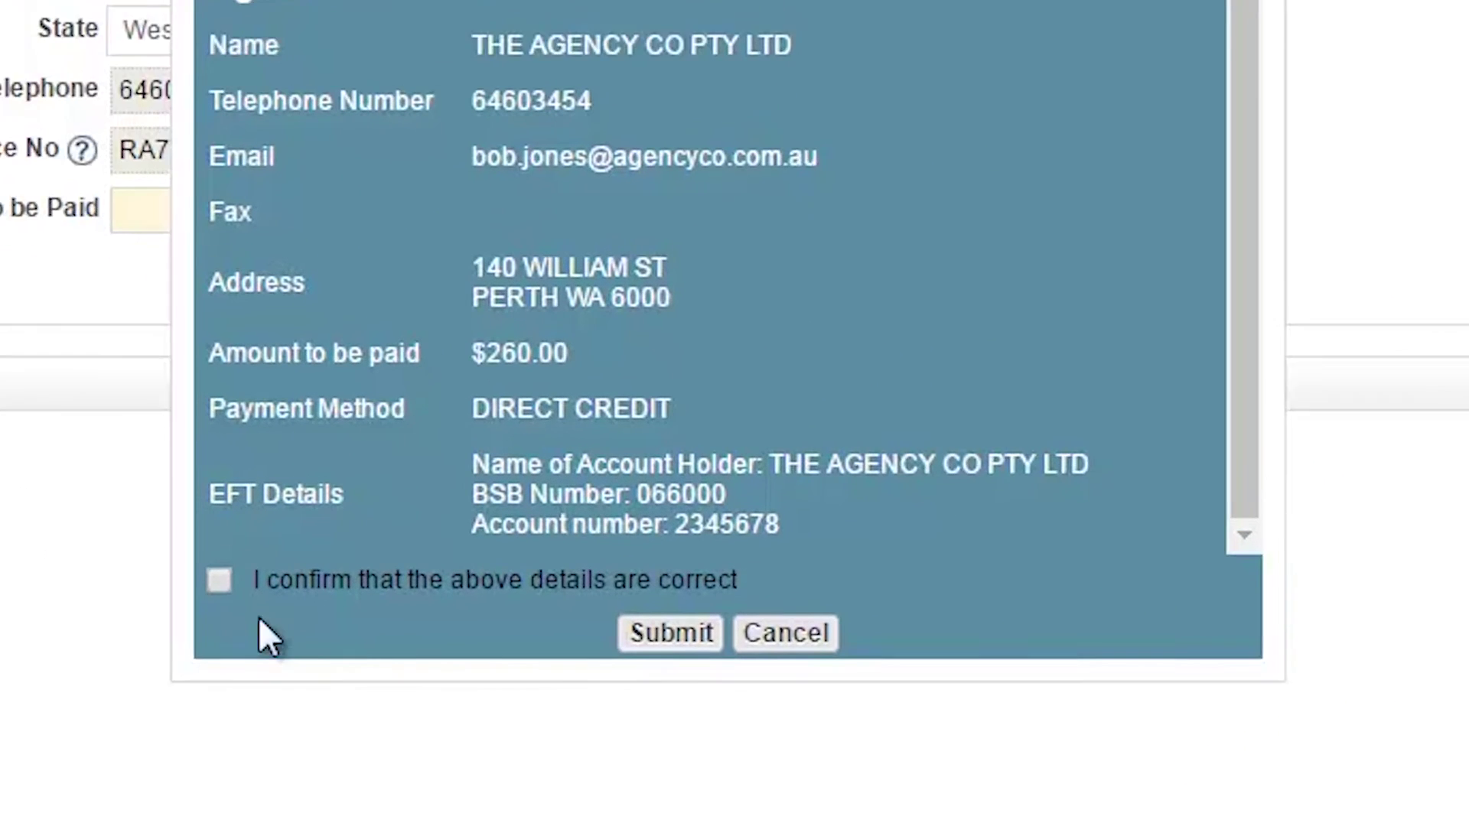
left_click(220, 582)
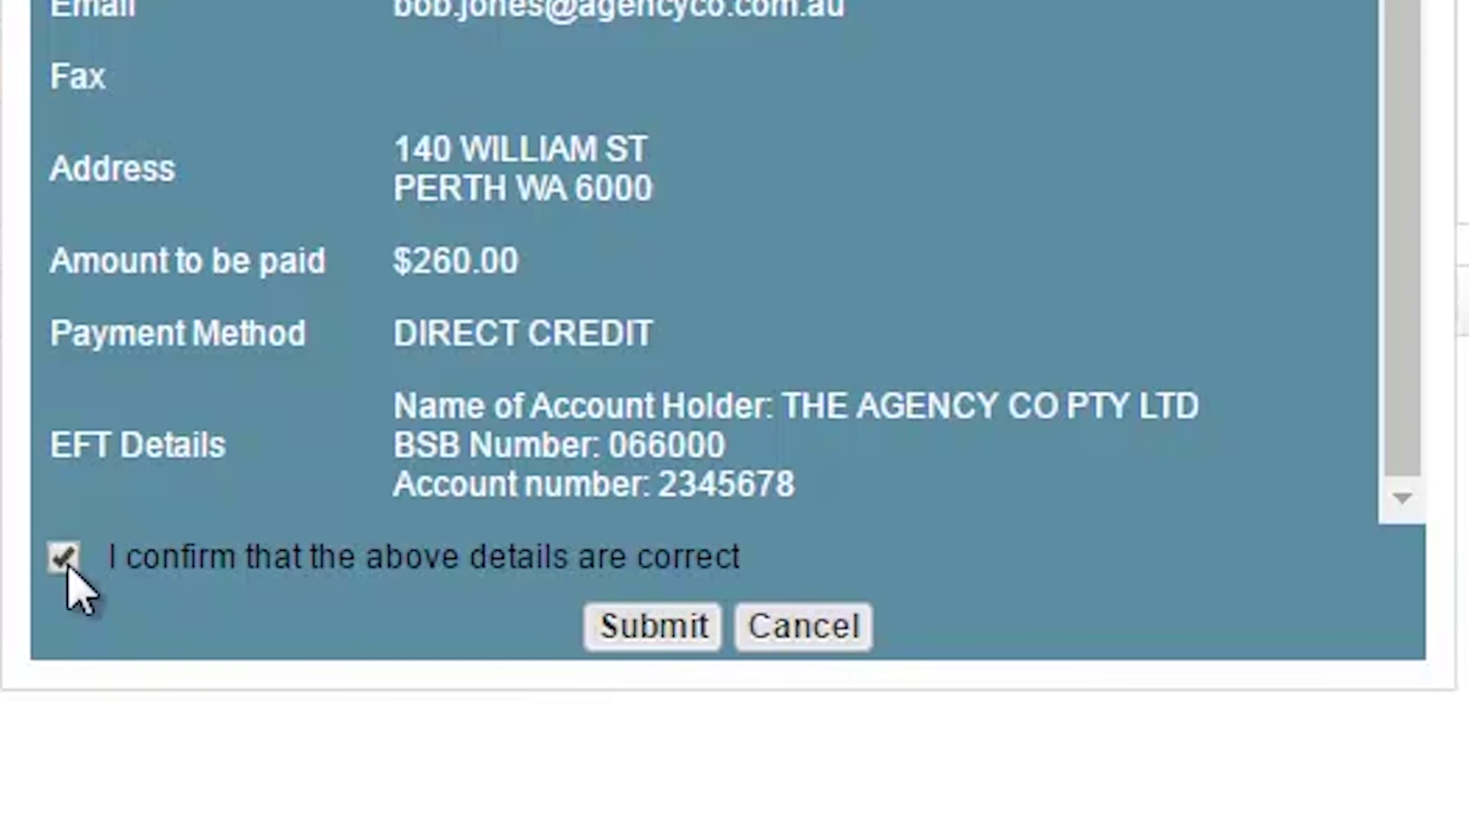
left_click(659, 638)
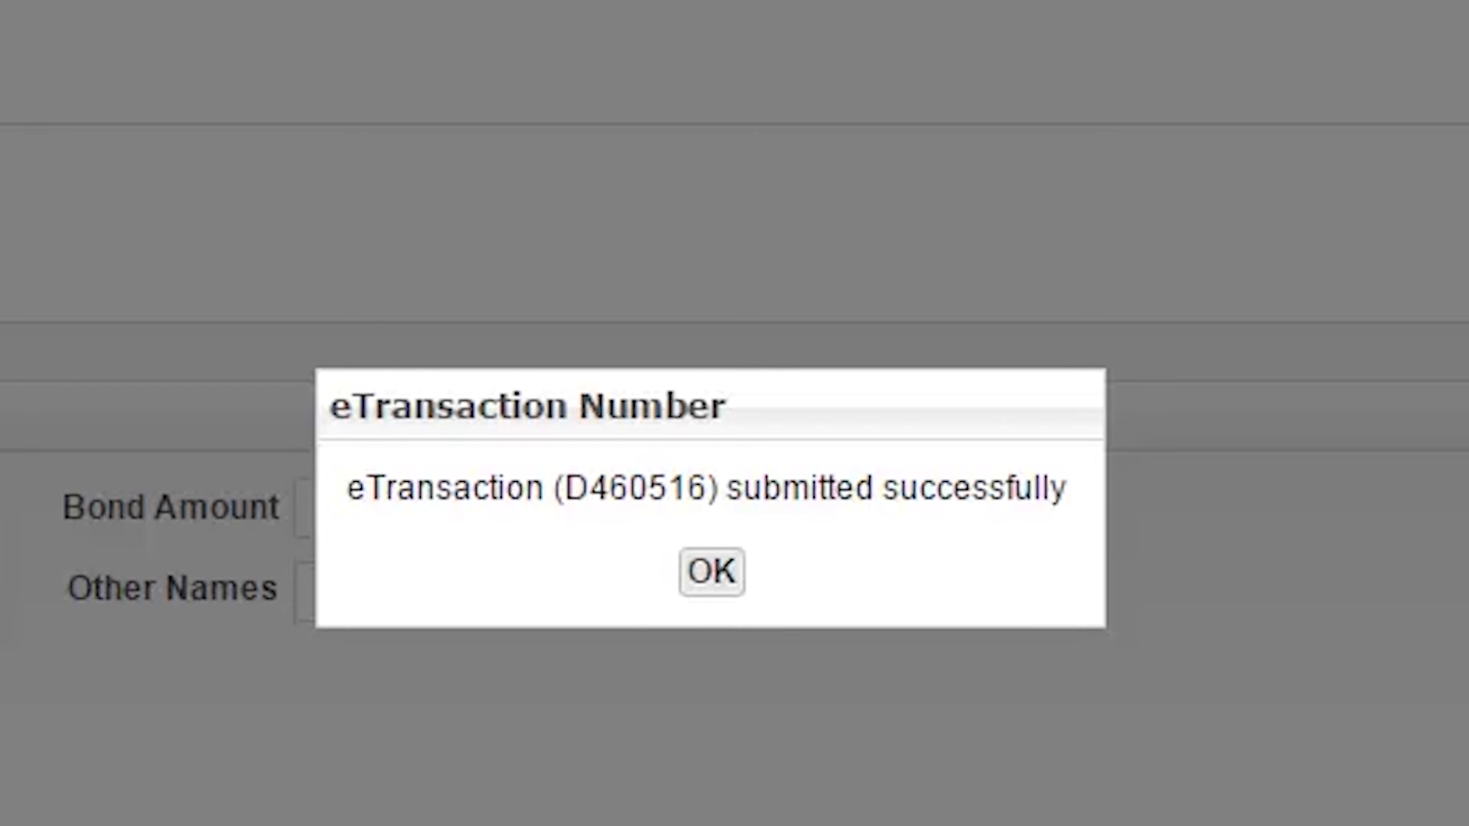
left_click(712, 588)
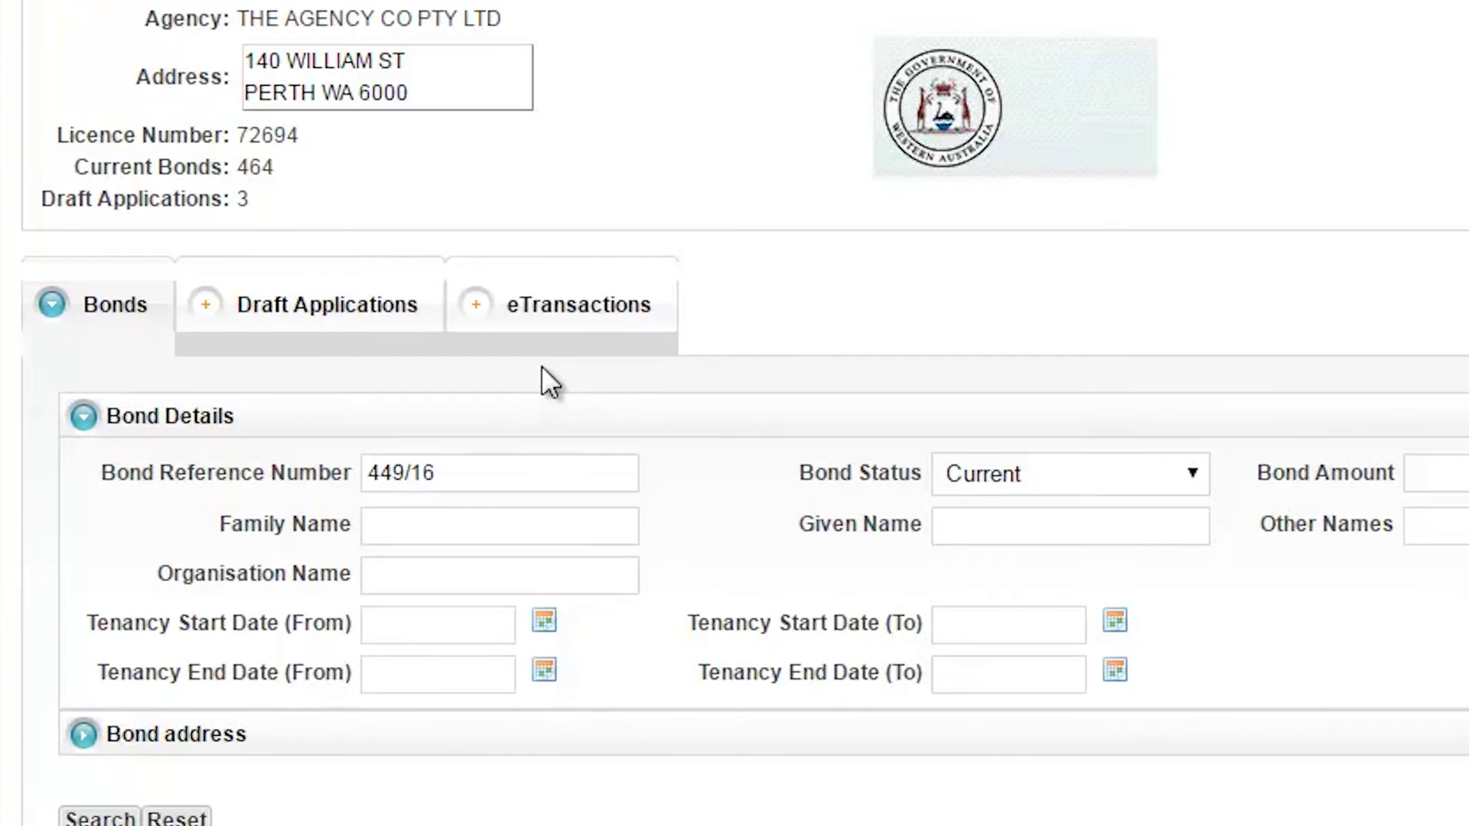
left_click(549, 315)
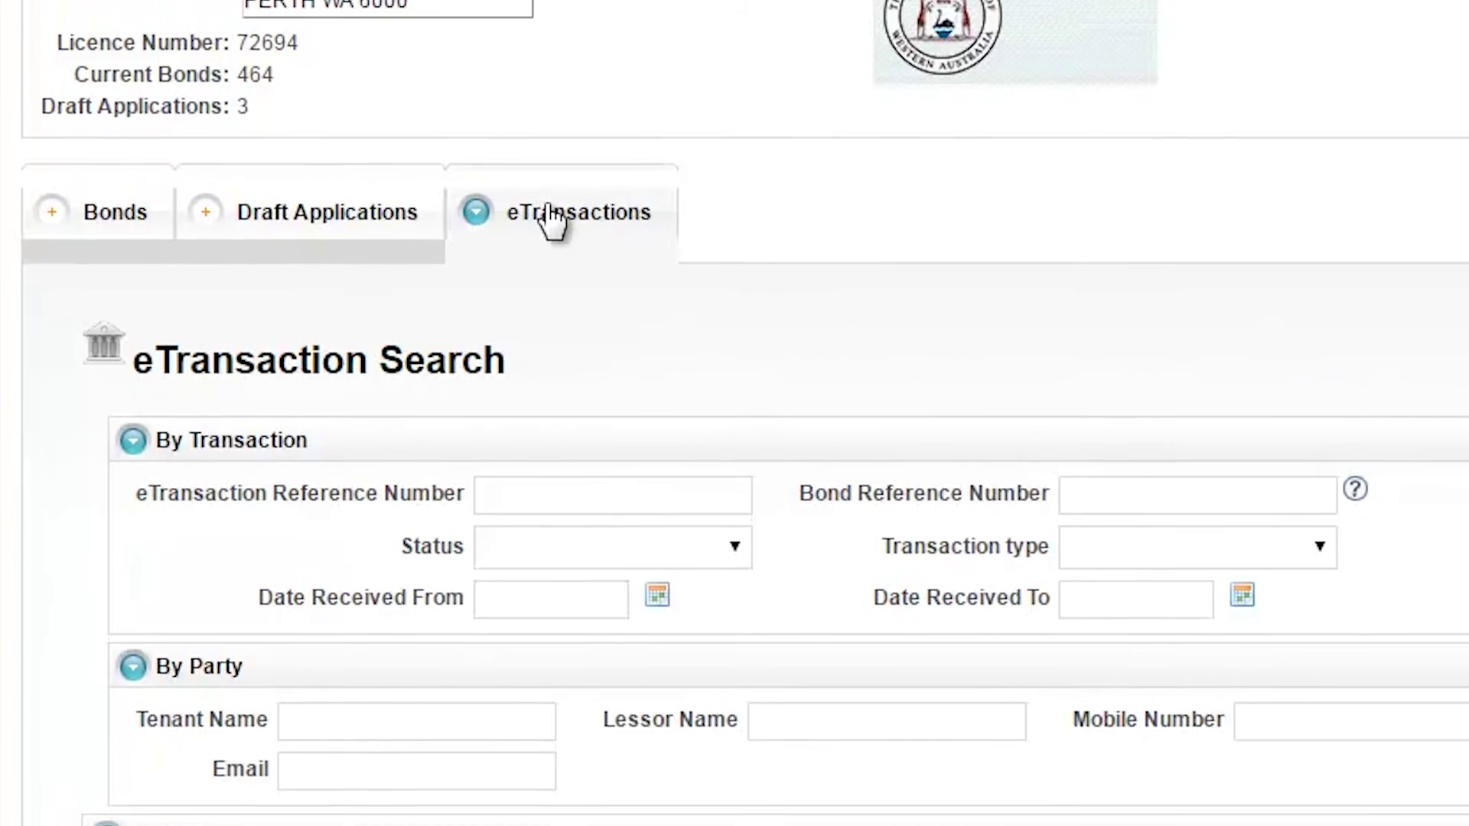
left_click(575, 414)
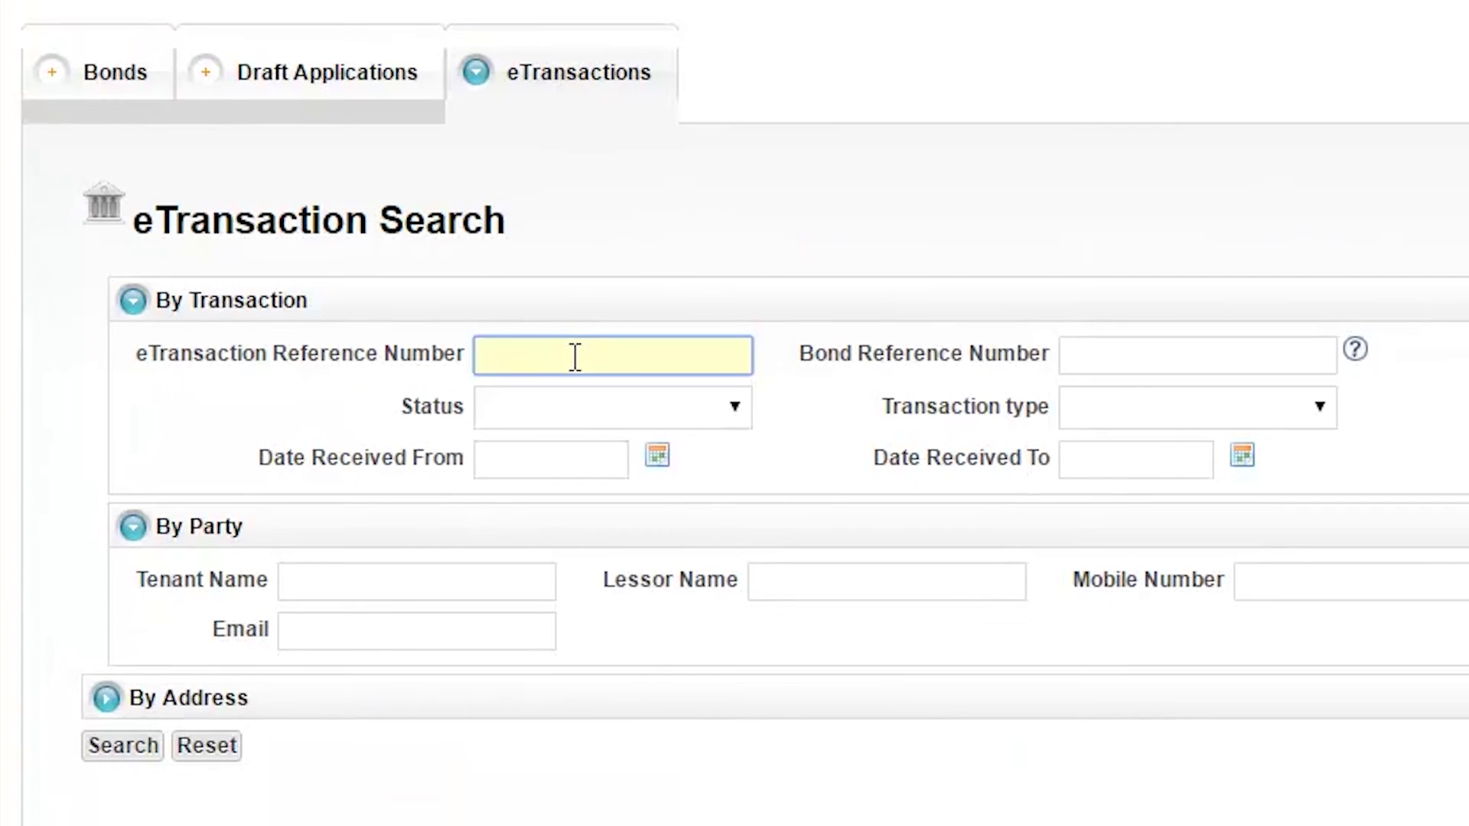
left_click(371, 590)
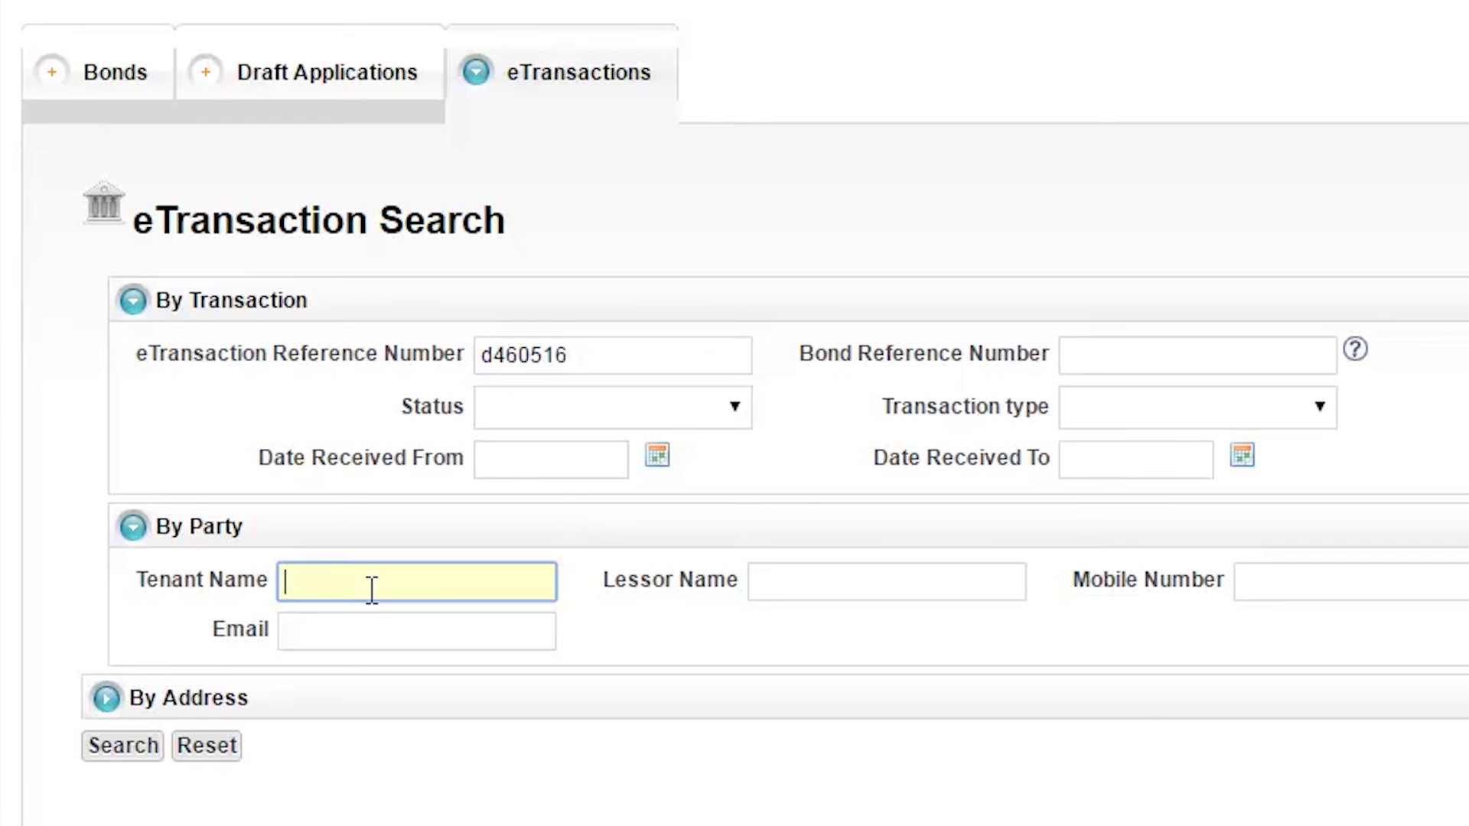
left_click(826, 594)
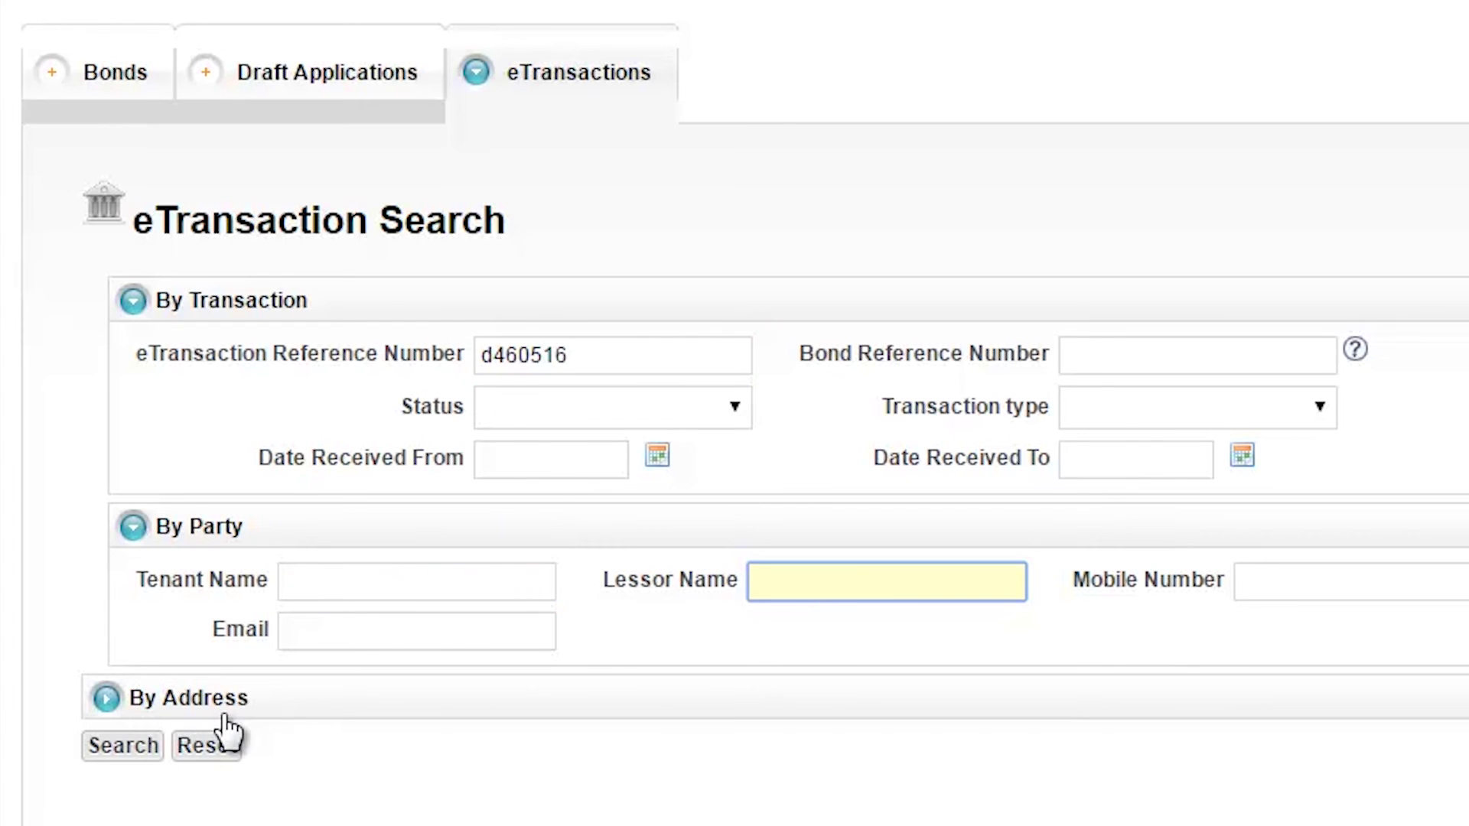
left_click(145, 745)
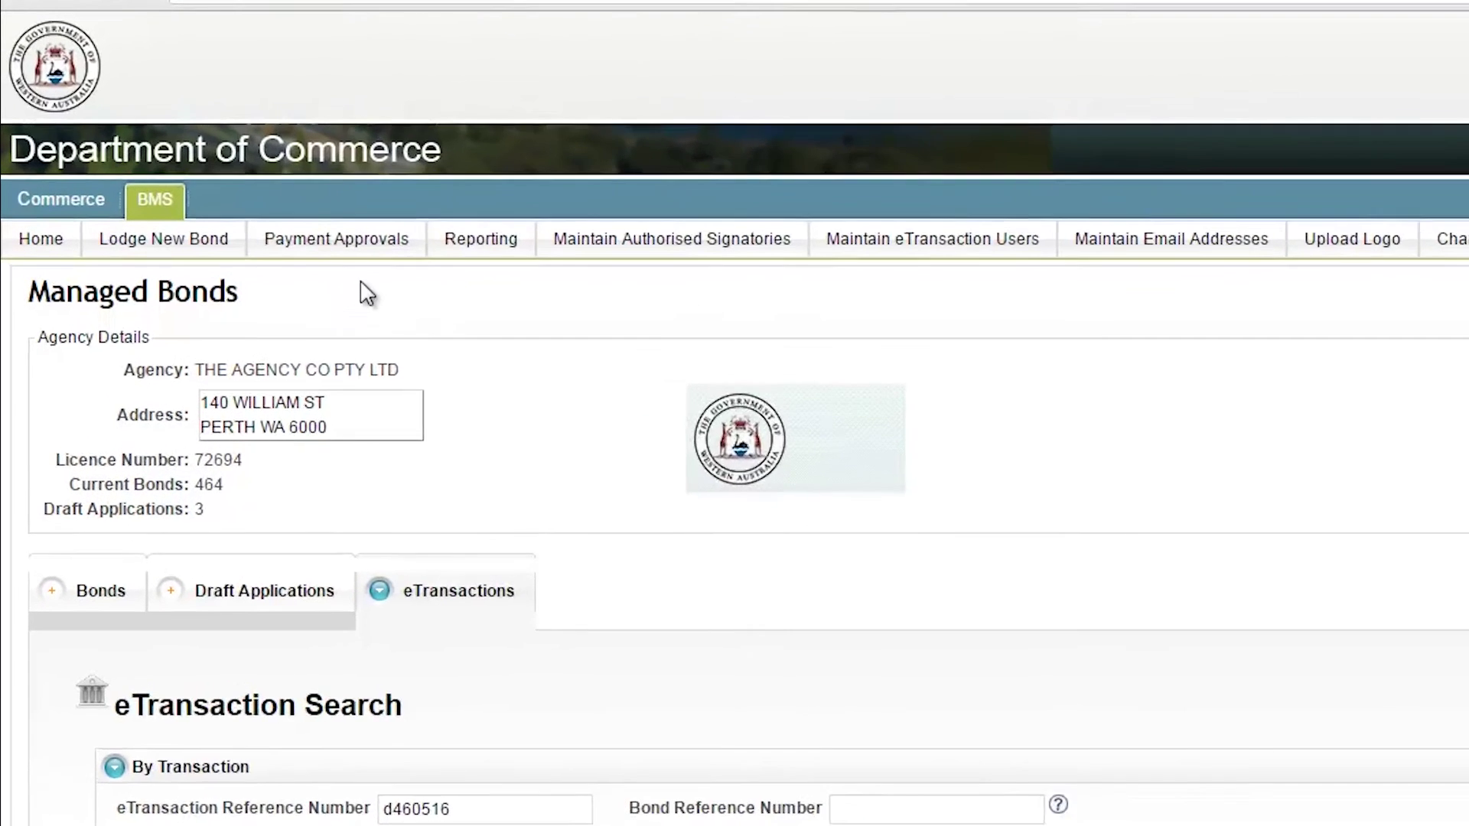
mouse_move(226, 179)
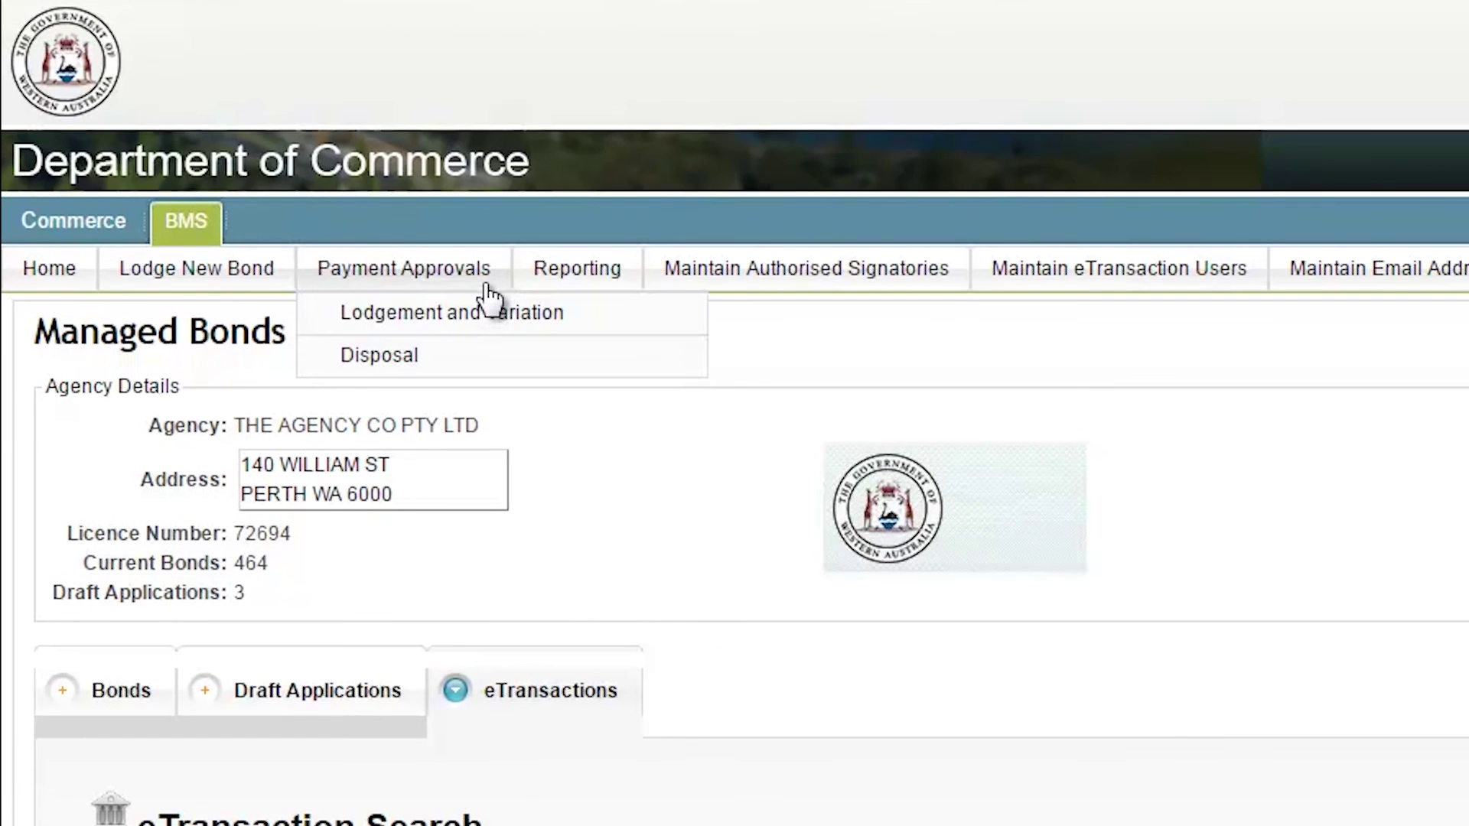
left_click(693, 370)
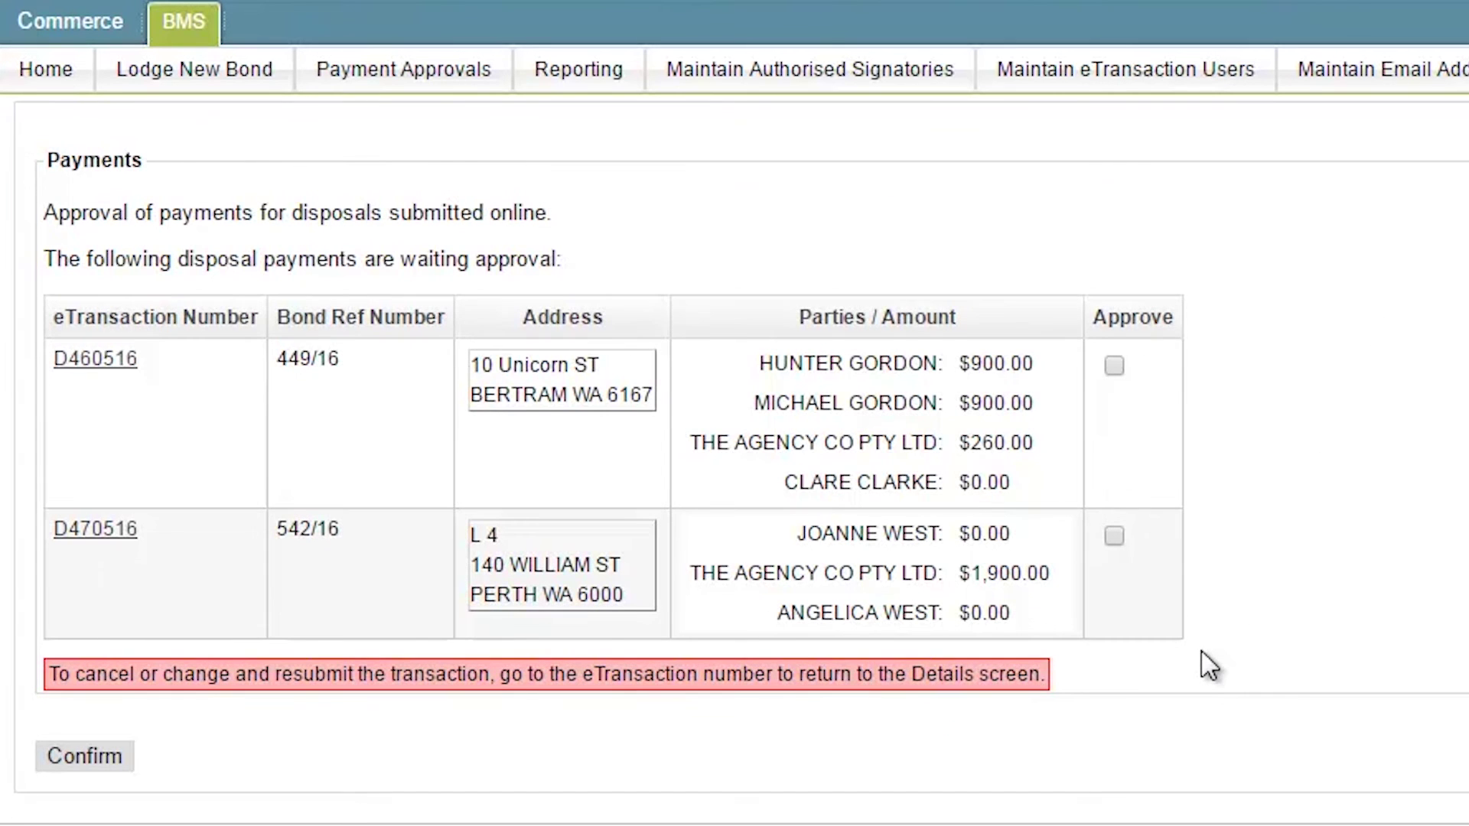
left_click(1114, 365)
left_click(1114, 535)
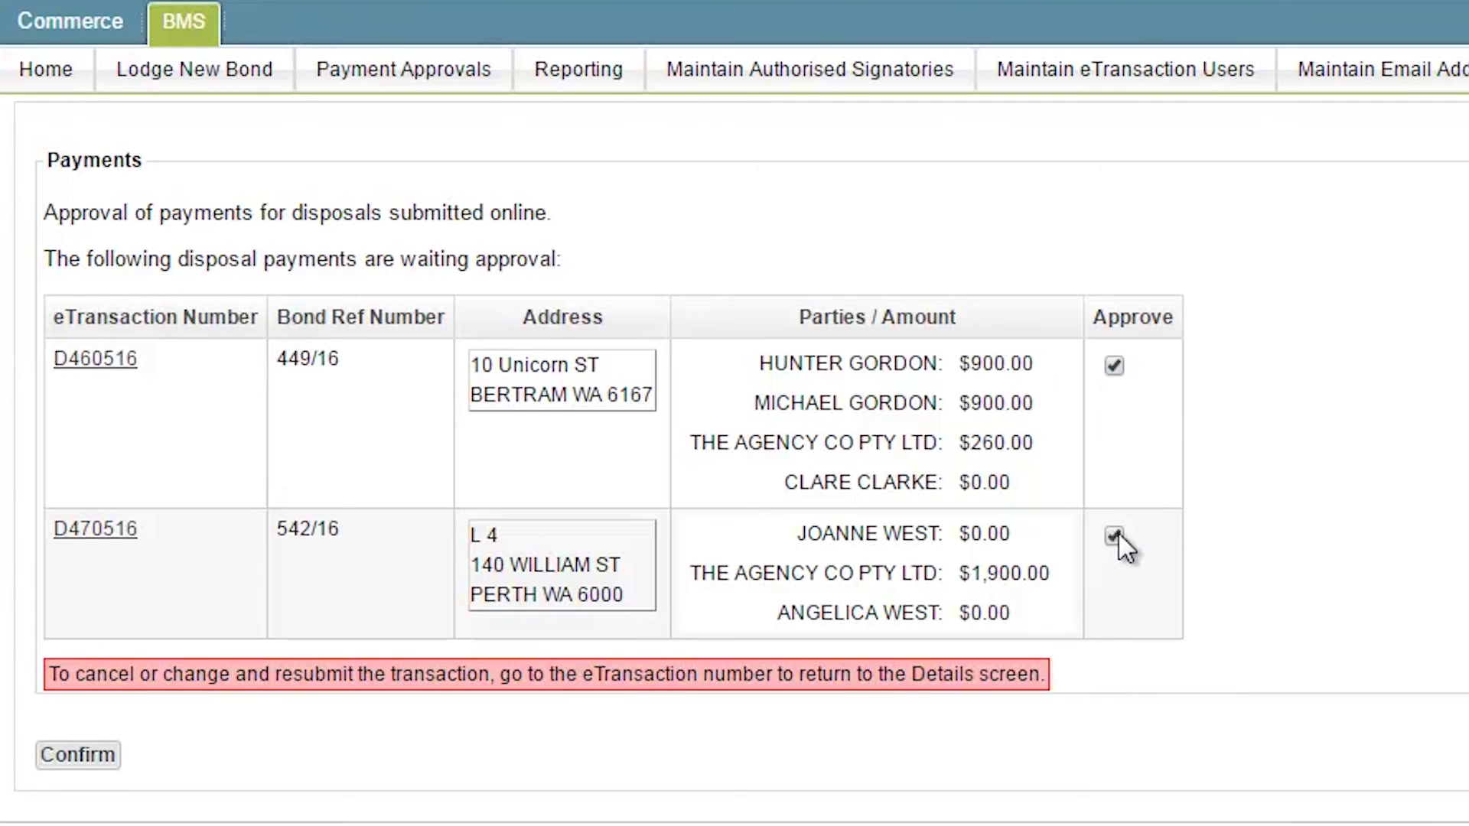
left_click(1114, 535)
left_click(1113, 366)
left_click(90, 764)
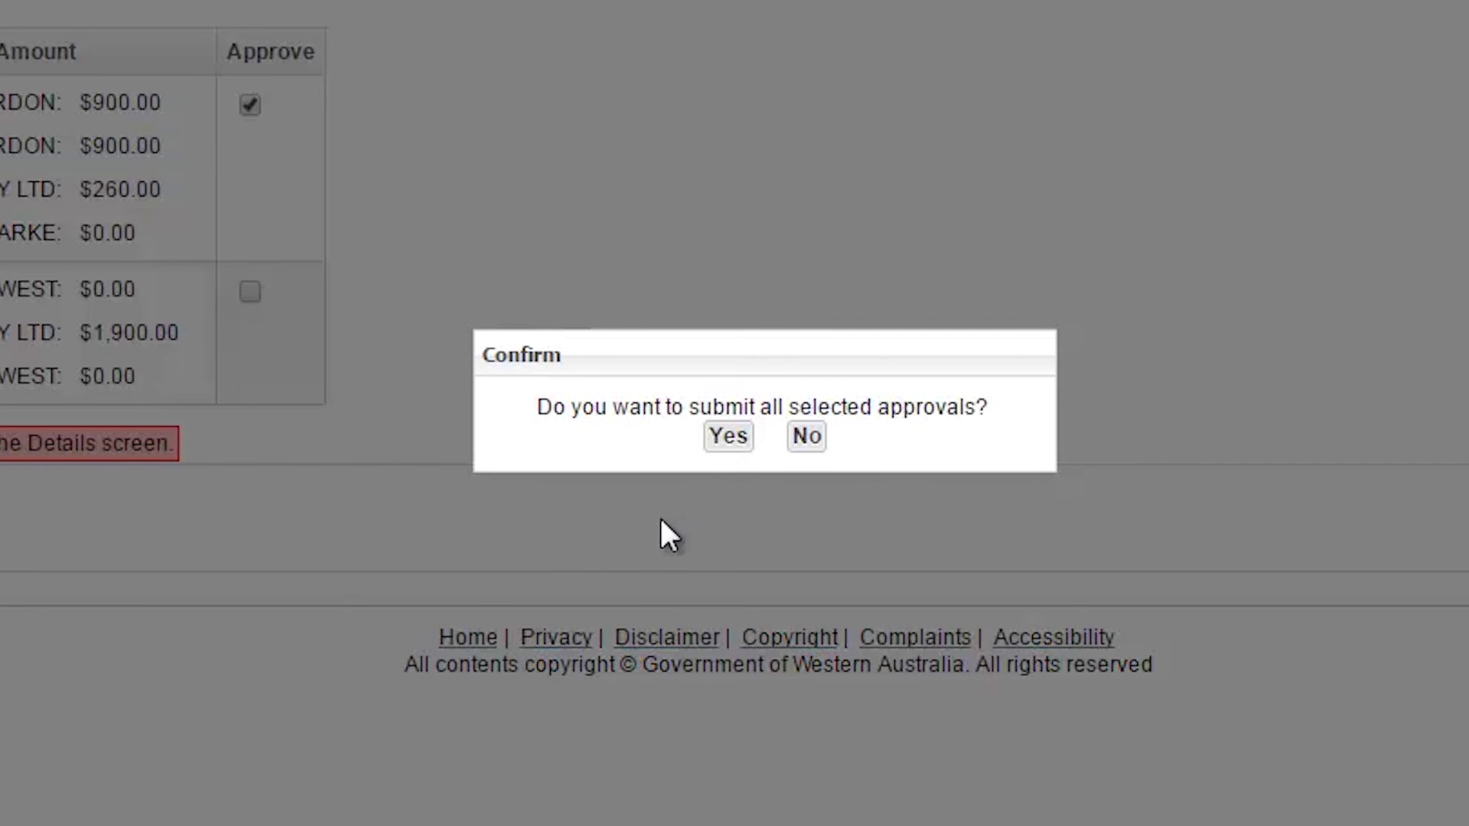
left_click(728, 438)
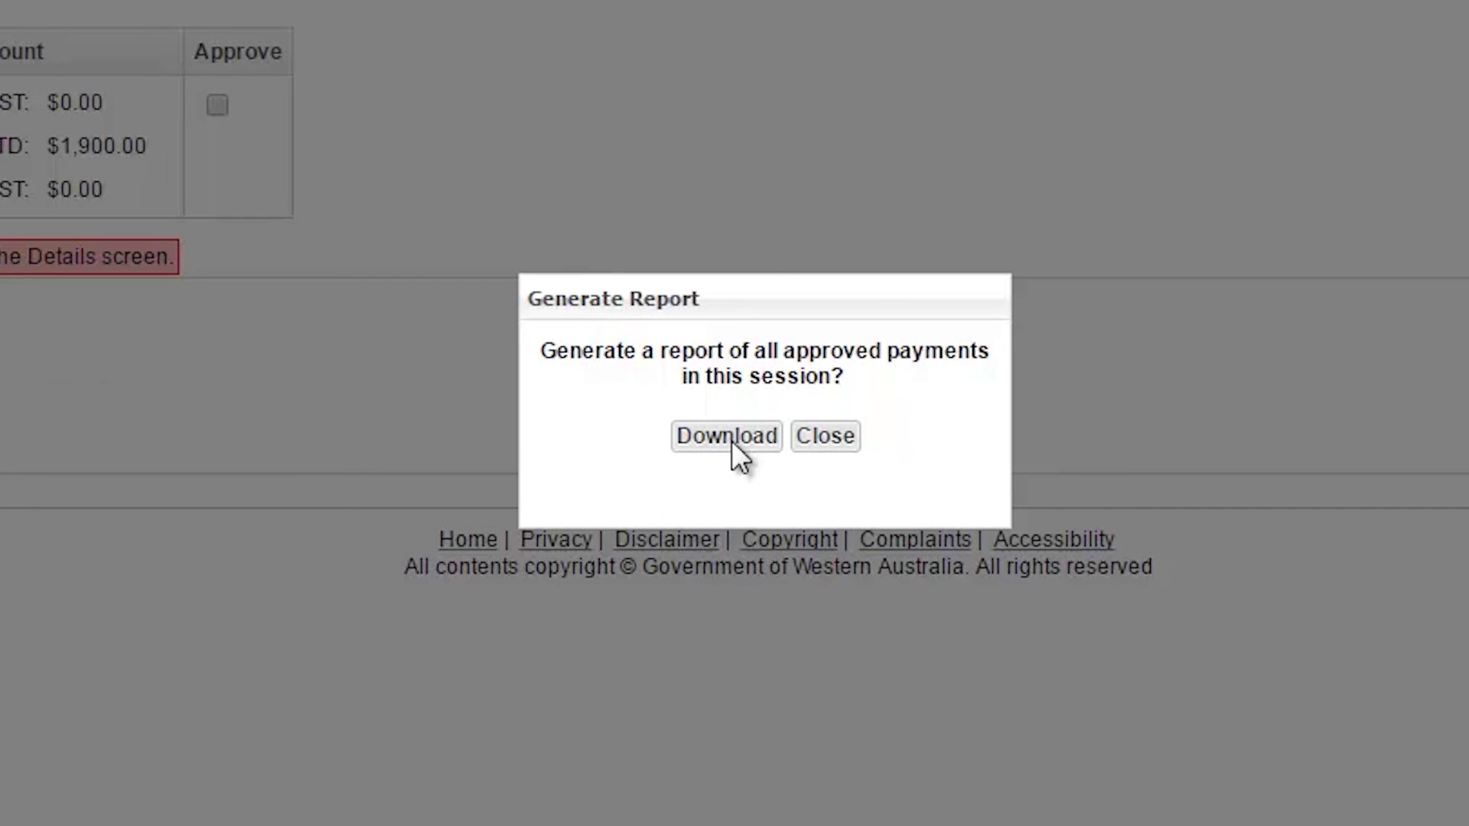
left_click(731, 441)
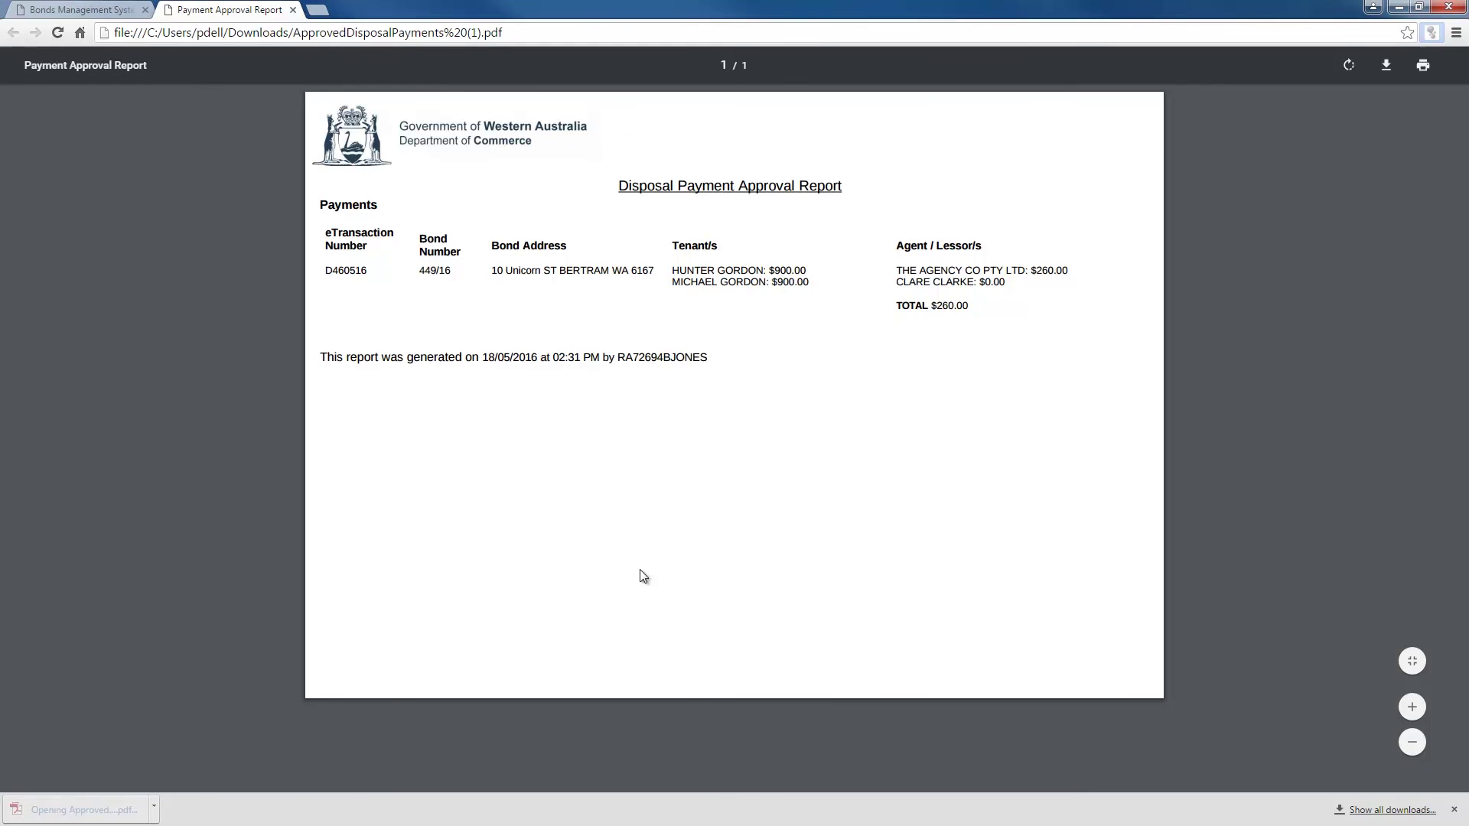
left_click(127, 14)
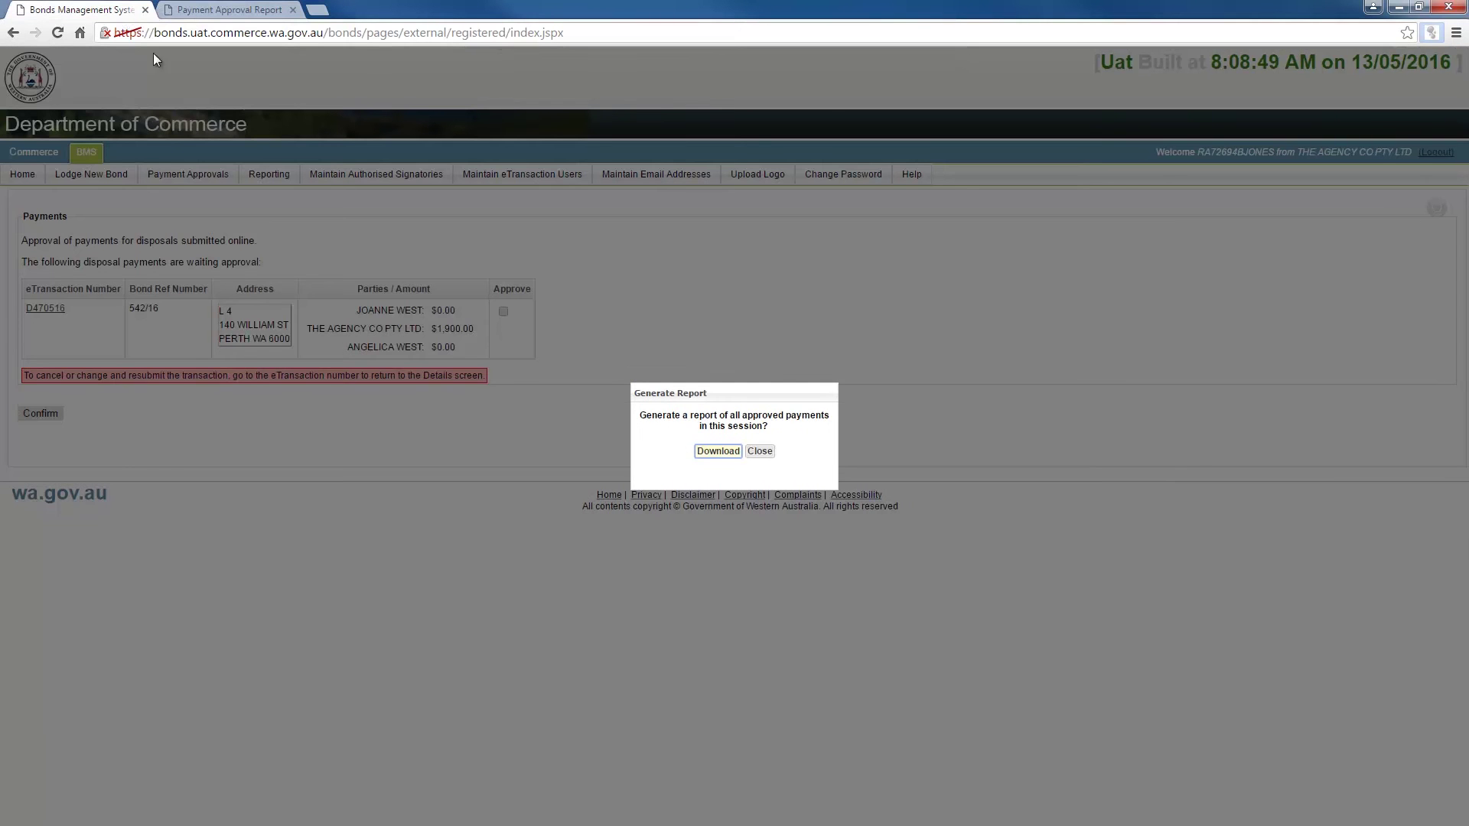
left_click(760, 452)
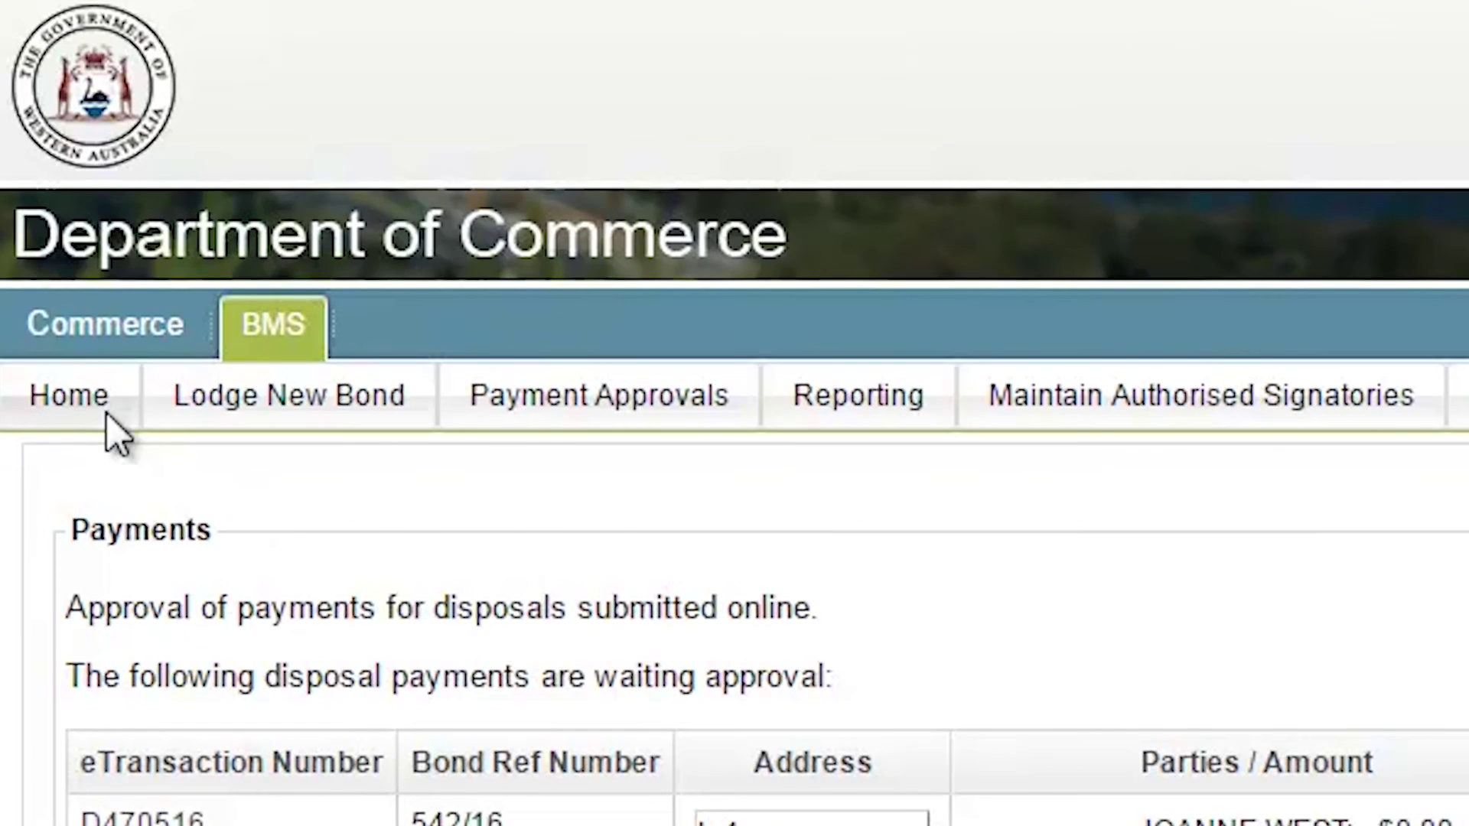
left_click(111, 421)
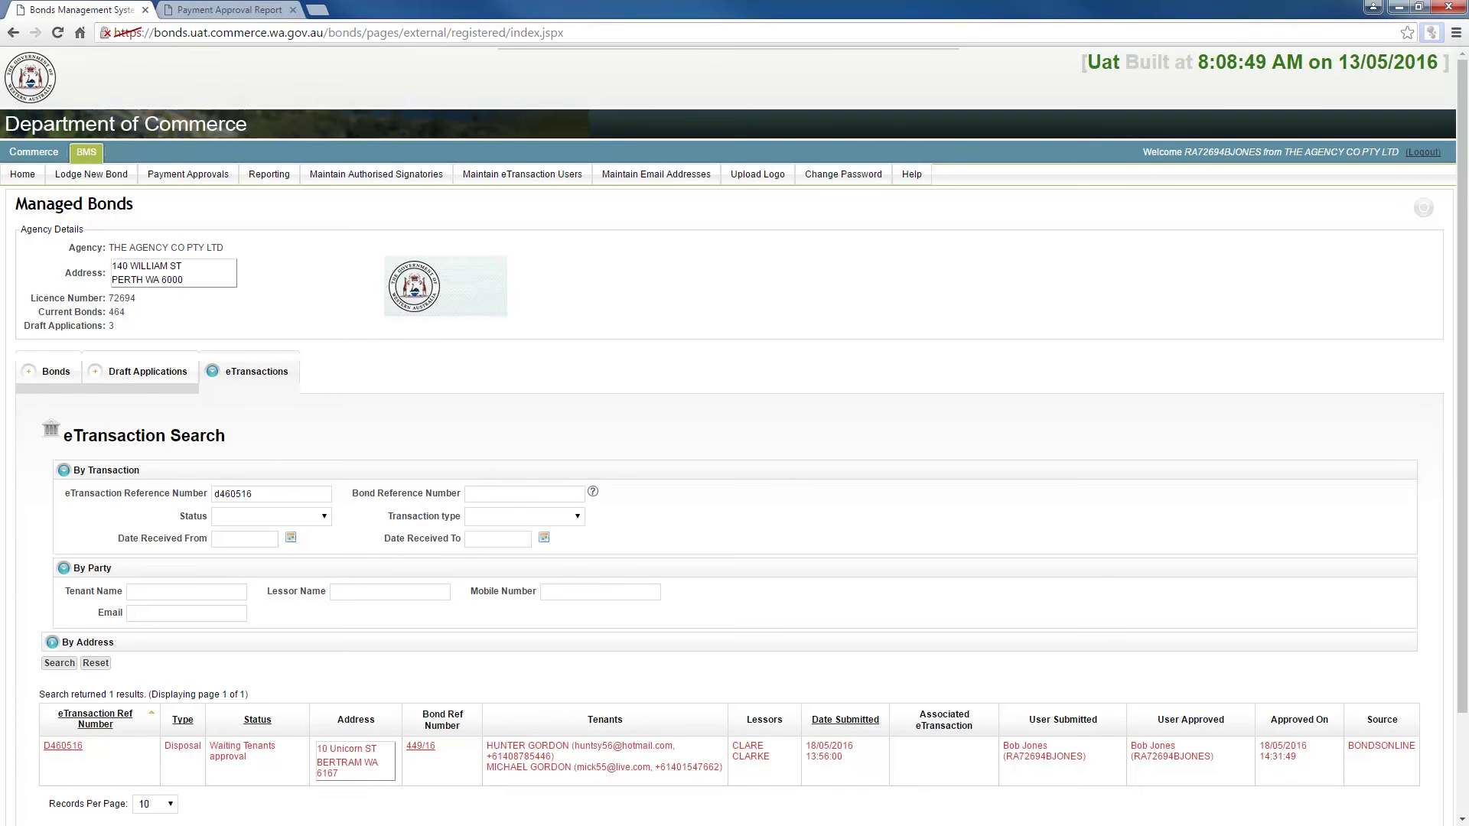